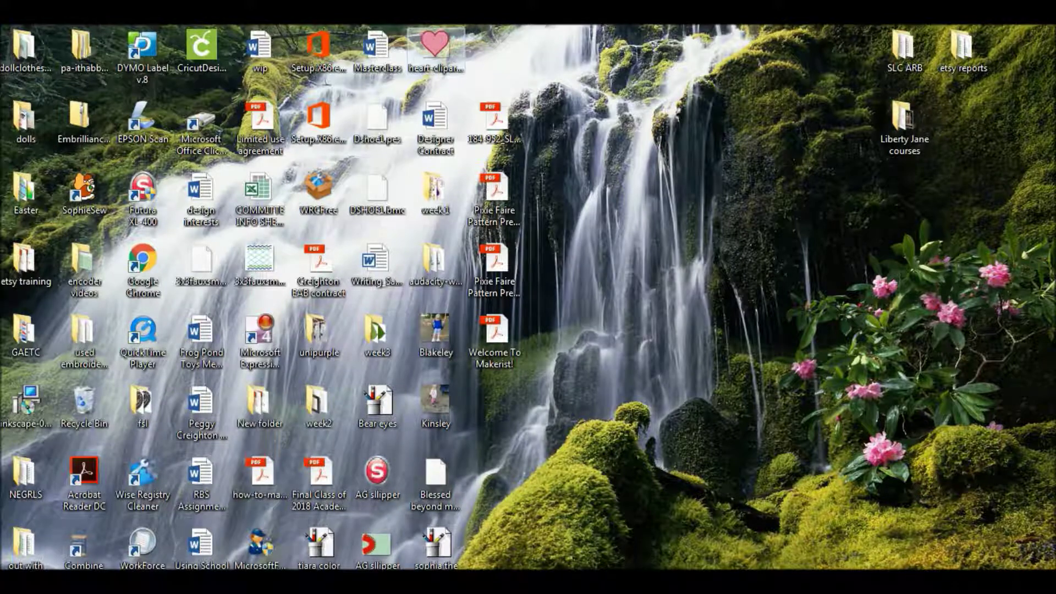
Open the heart clipart image from the desktop in Paint
right_click(437, 43)
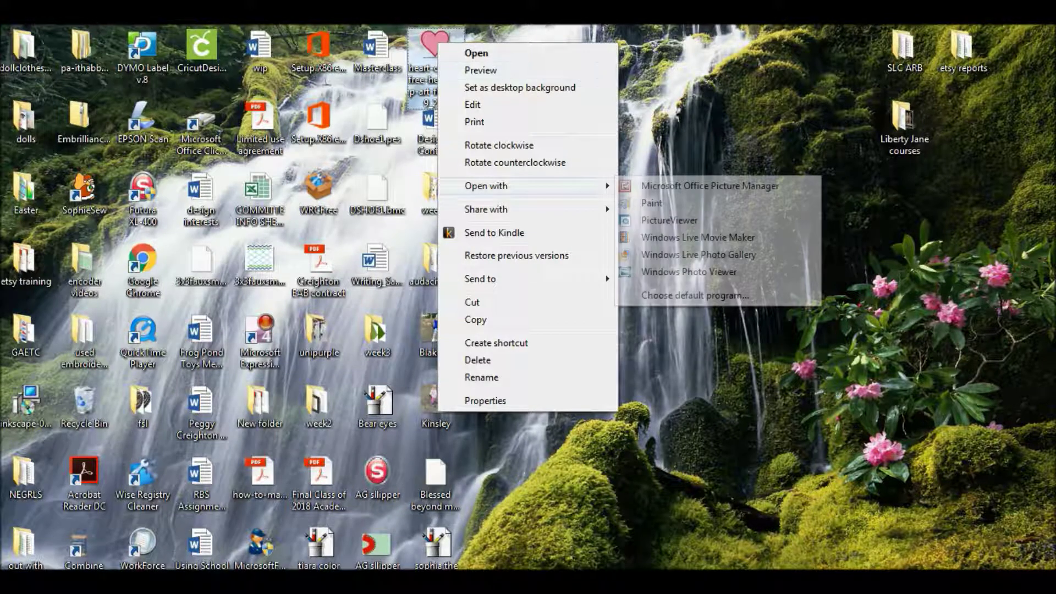
mouse_move(486, 186)
left_click(652, 203)
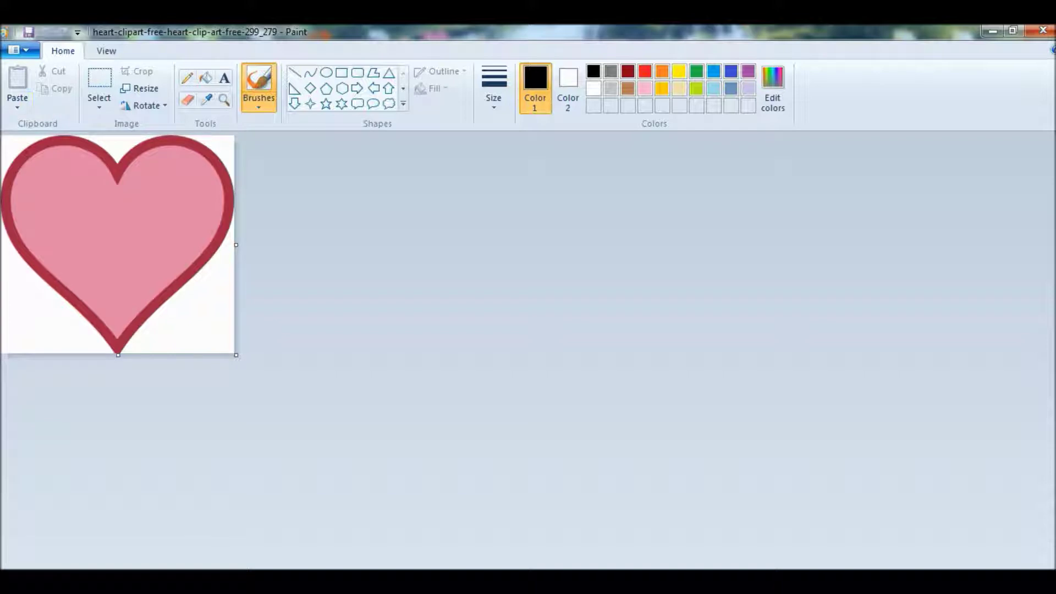
Save the heart picture as a BMP picture under its existing name, heart-clipart-free-heart-clip-art-free-299_279
left_click(19, 50)
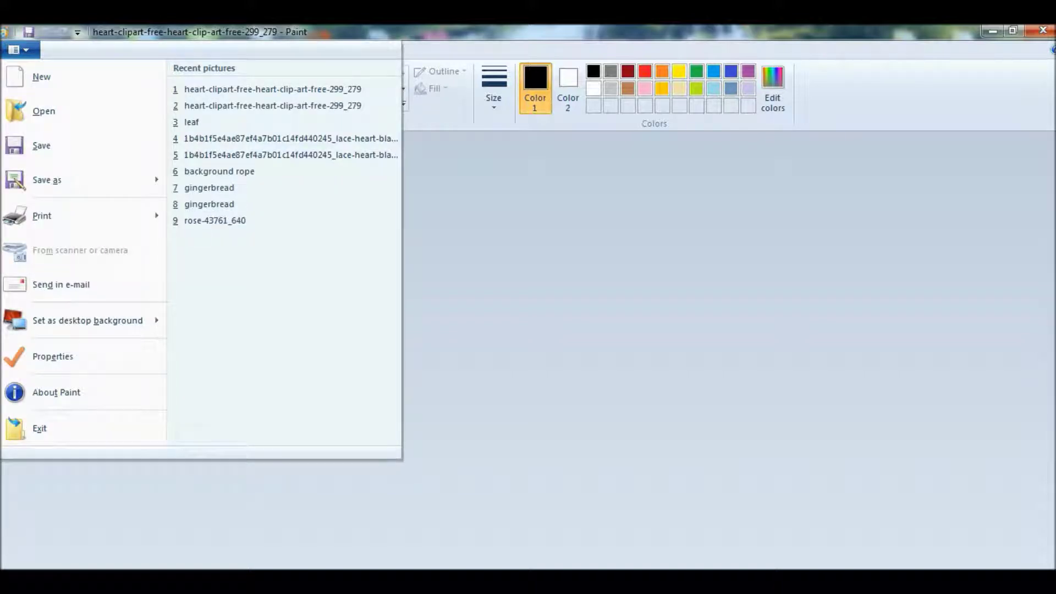
mouse_move(74, 180)
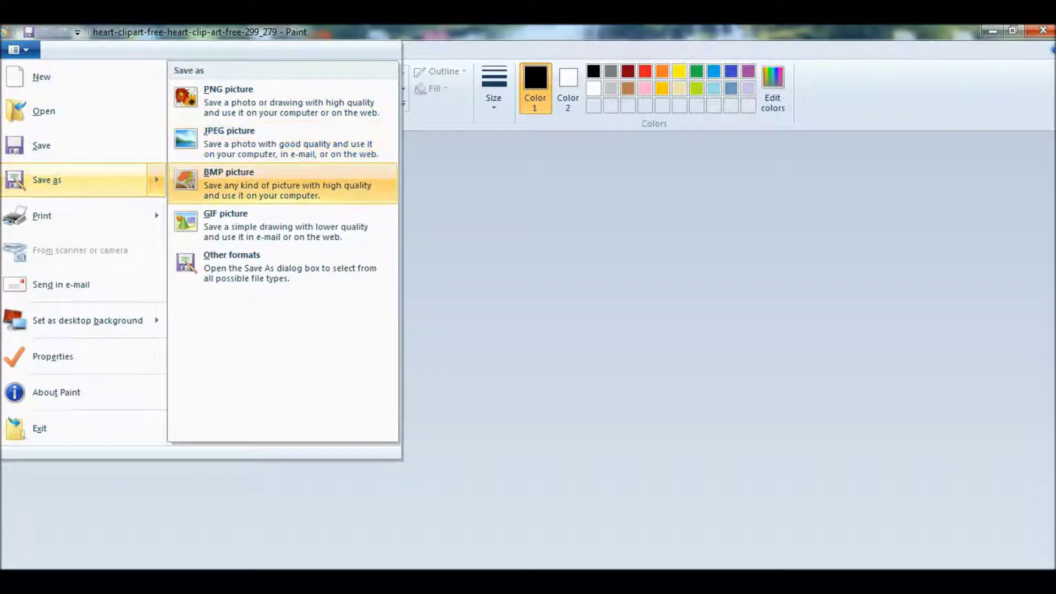
left_click(229, 181)
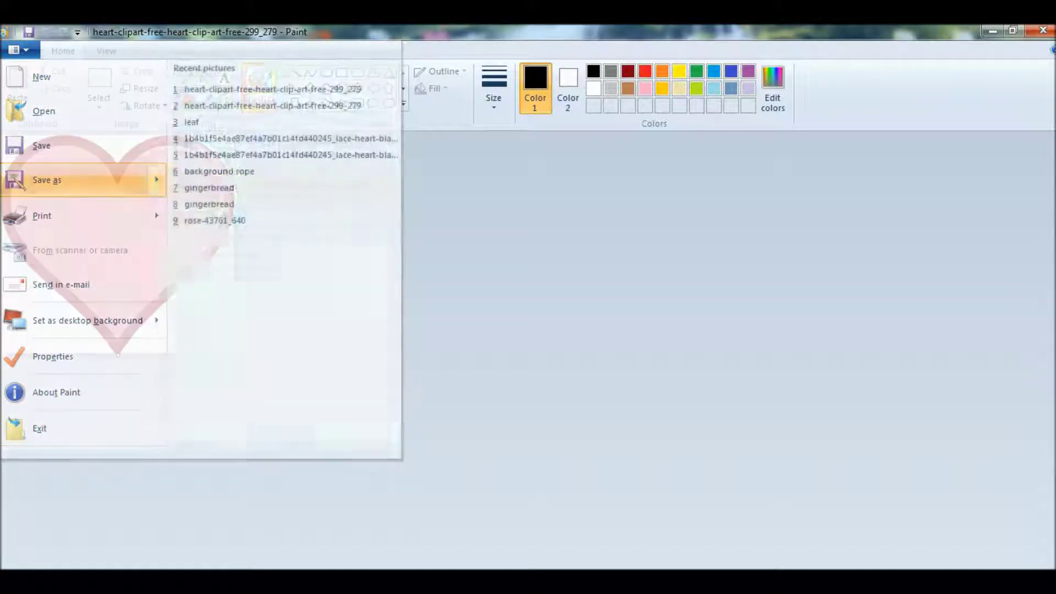
key("Return")
key("Return")
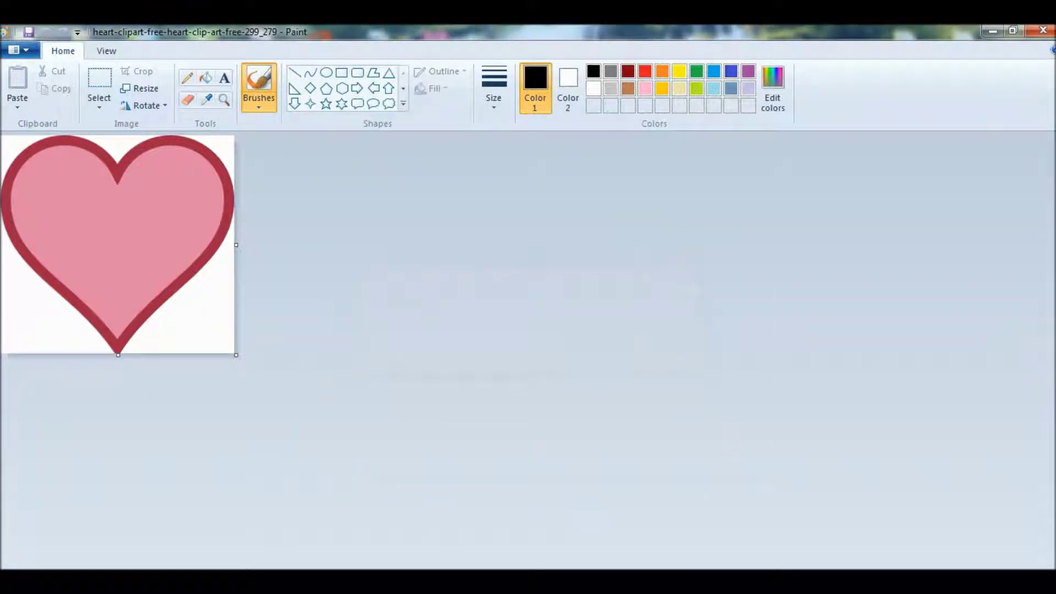
Switch to Futura and start the Autopunch Wizard for converting art into embroidery
mouse_move(261, 570)
left_click(261, 517)
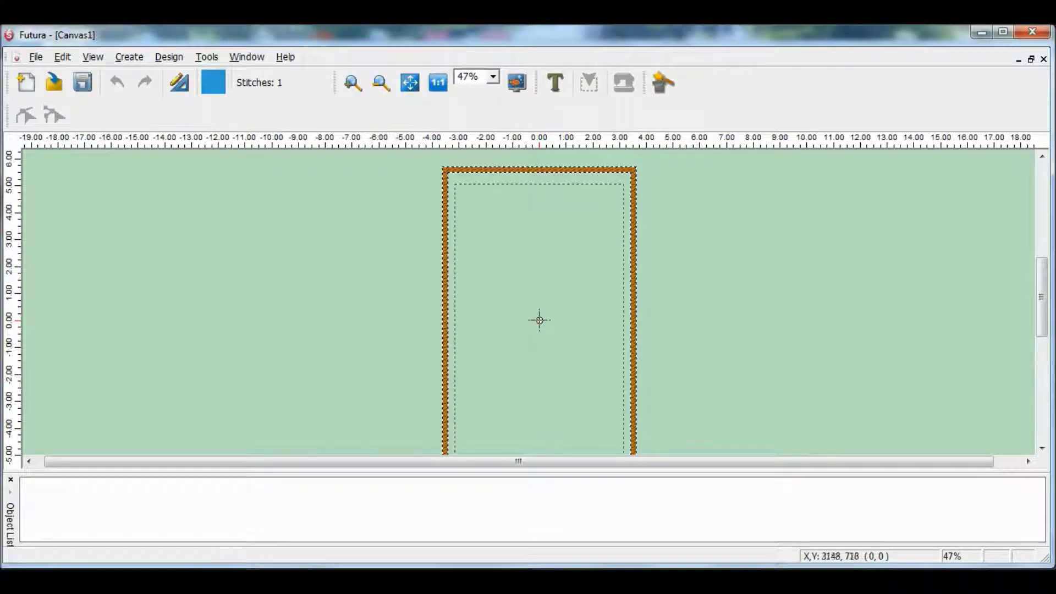
left_click_drag(1041, 297, 1041, 301)
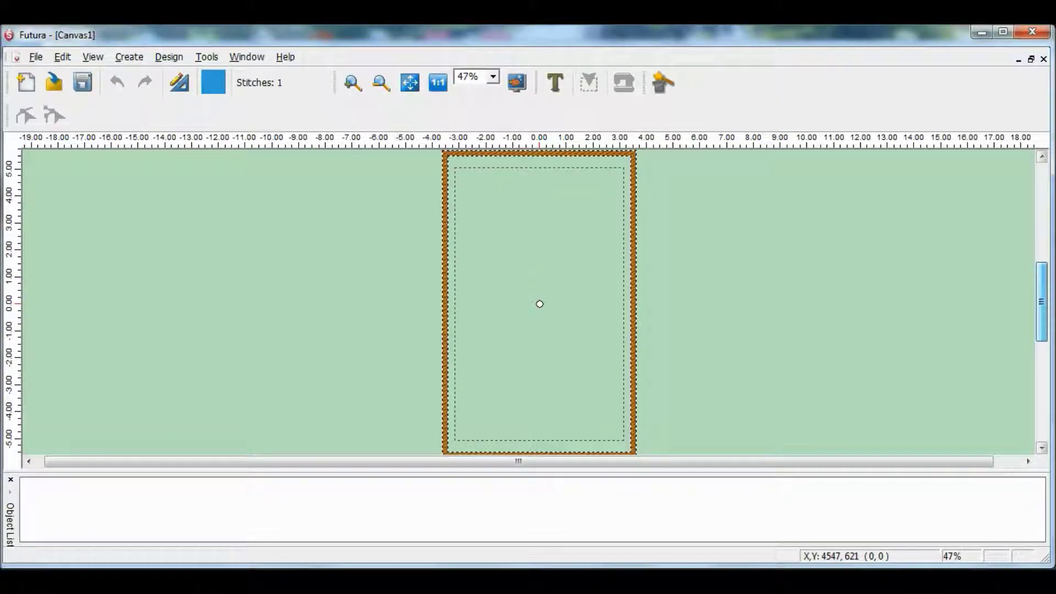
left_click(129, 57)
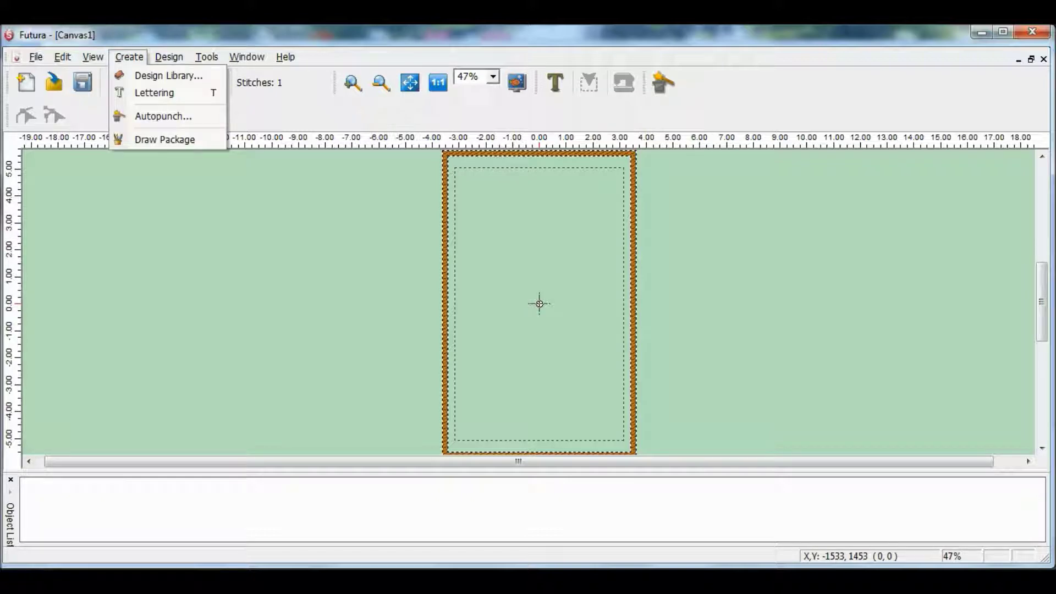
key("Return")
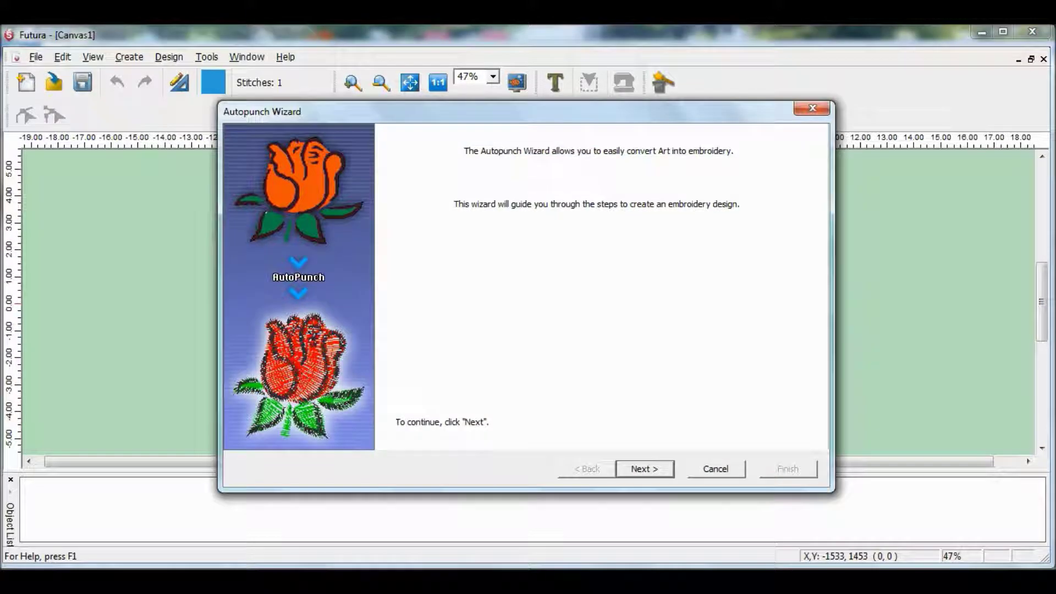
Load the heart clipart image from the Desktop as the wizard's source artwork and continue to the crop stage
key("Return")
key("Return")
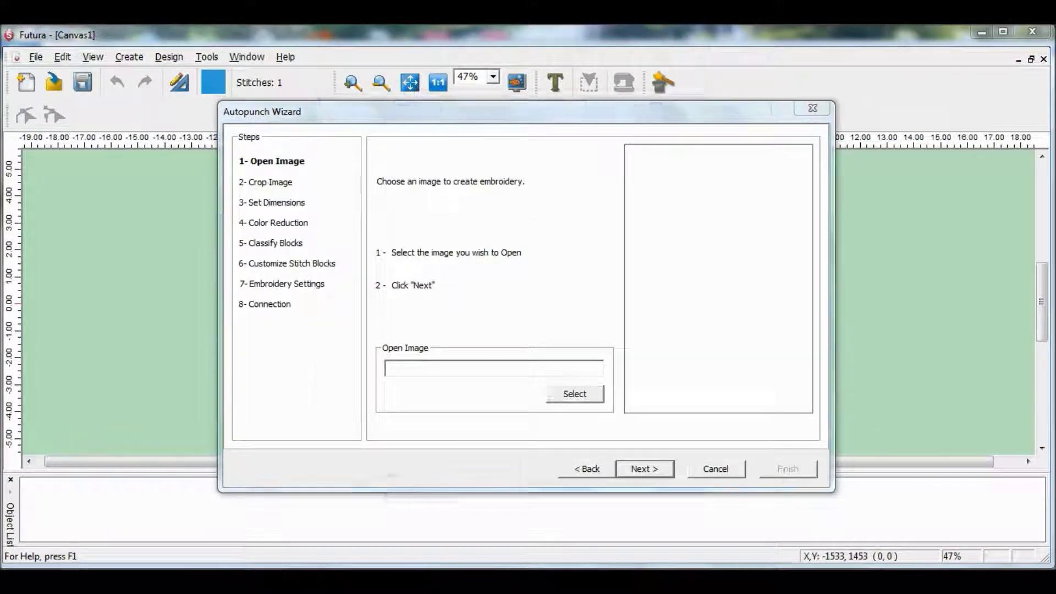
left_click_drag(730, 146, 731, 299)
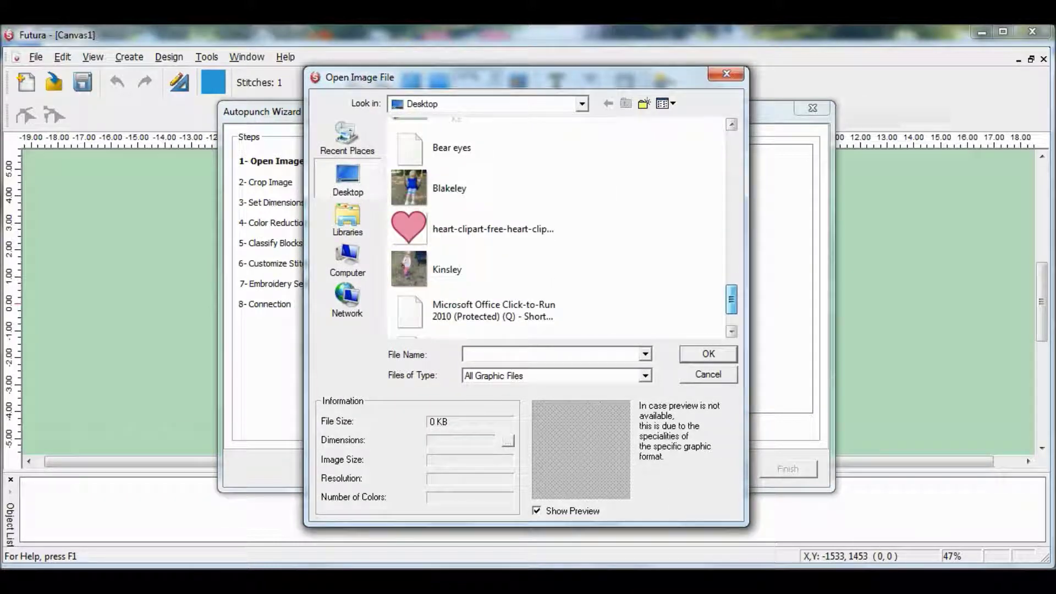
double_click(473, 228)
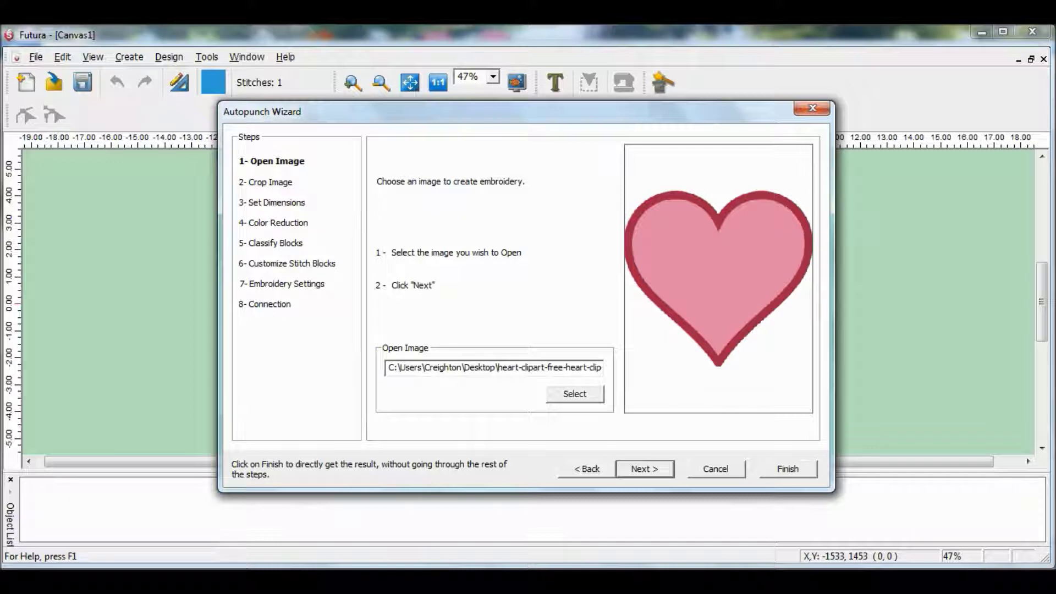
key("Return")
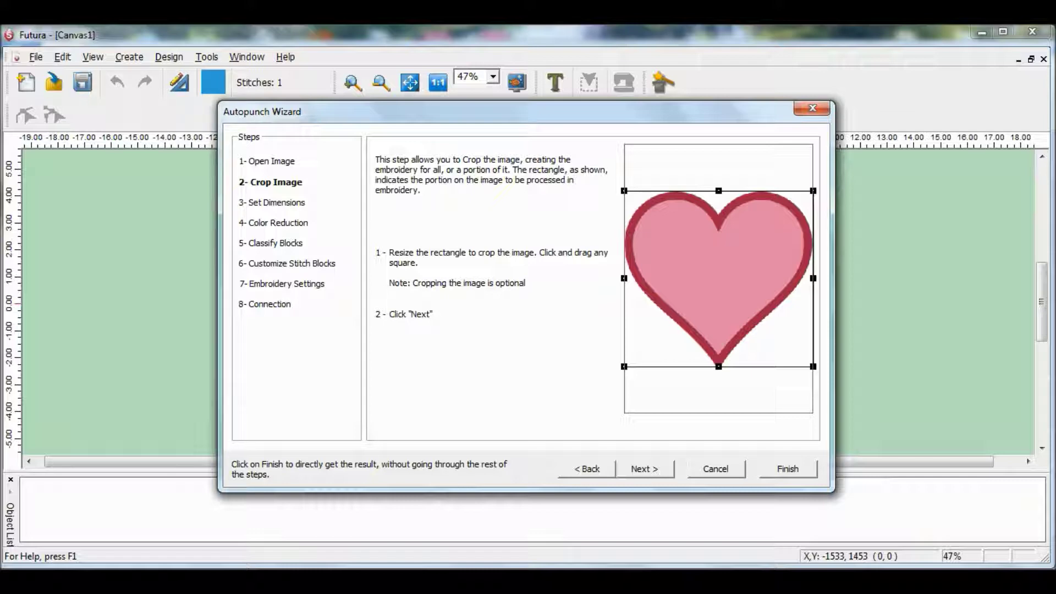
Leave the heart image uncropped, set the dimension units to inches and continue to color reduction
key("Return")
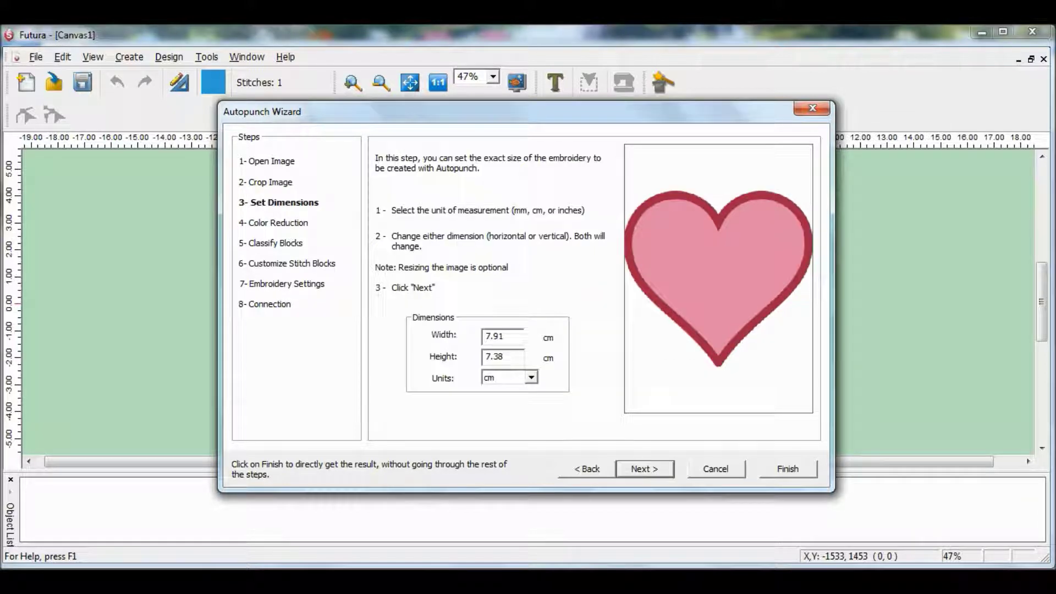
left_click(530, 377)
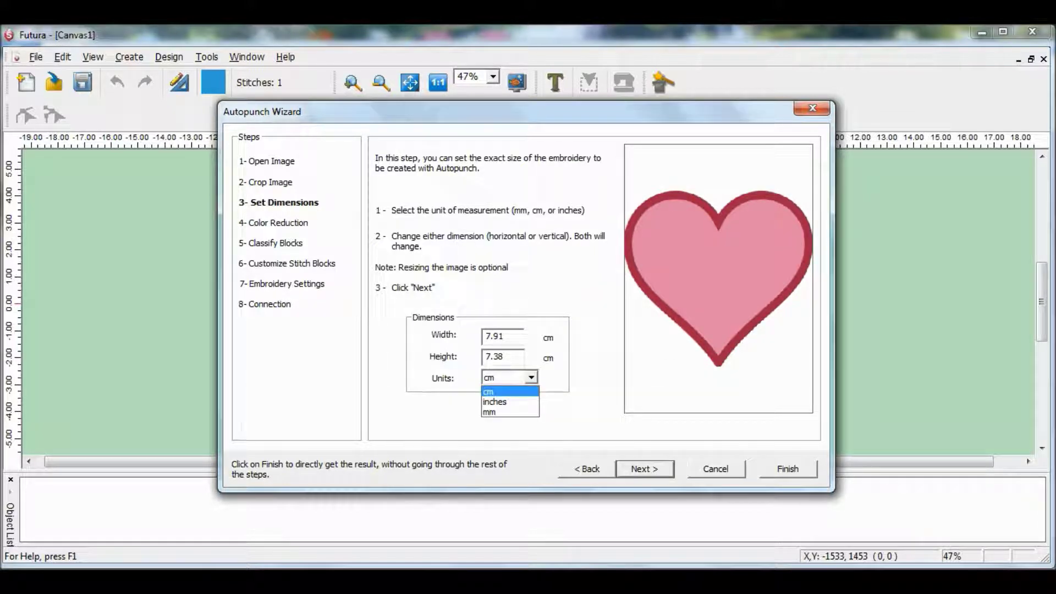
left_click(496, 401)
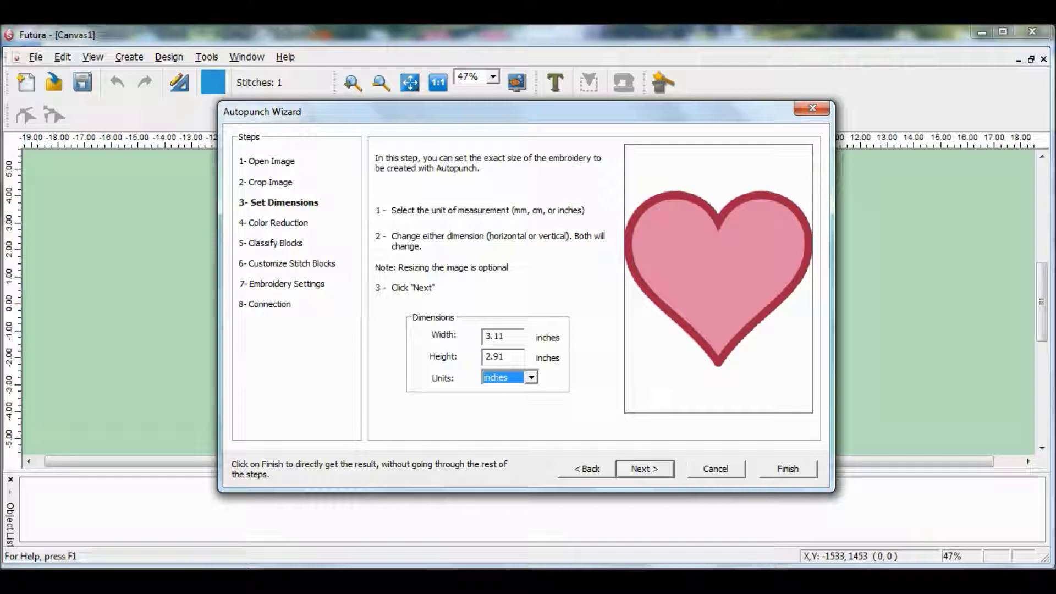
key("Return")
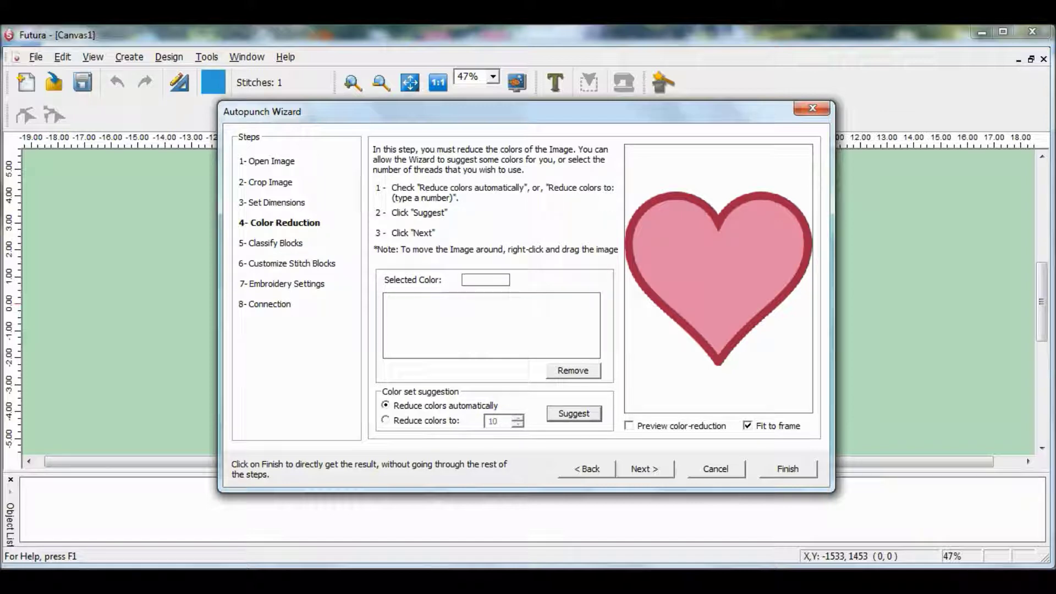
Generate the automatic color suggestion, remove intermediate pink shades 2 and 3 from it, and continue to block classification
key("Return")
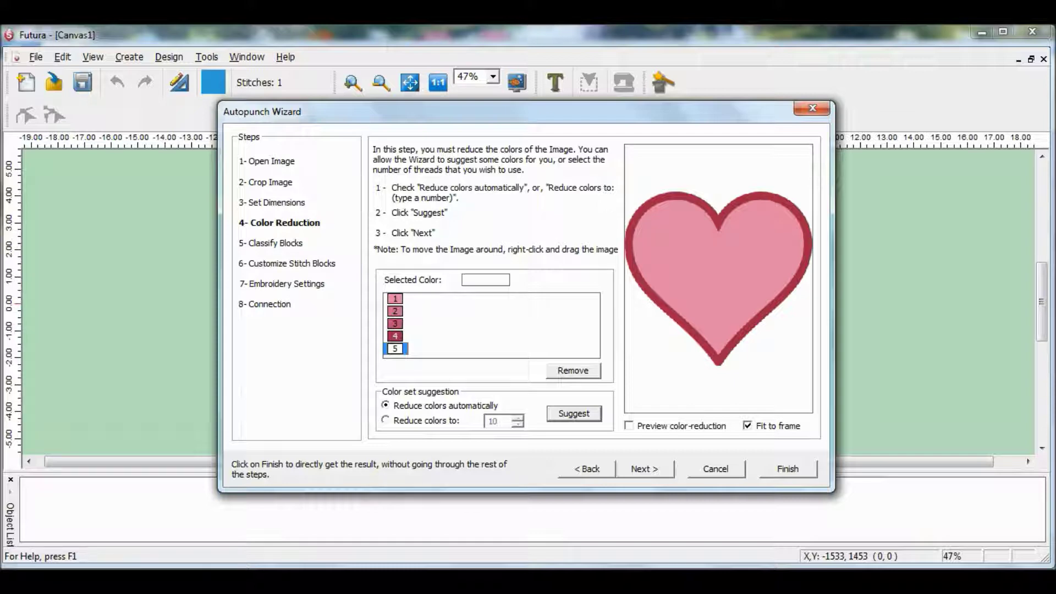
left_click(395, 310)
left_click(572, 370)
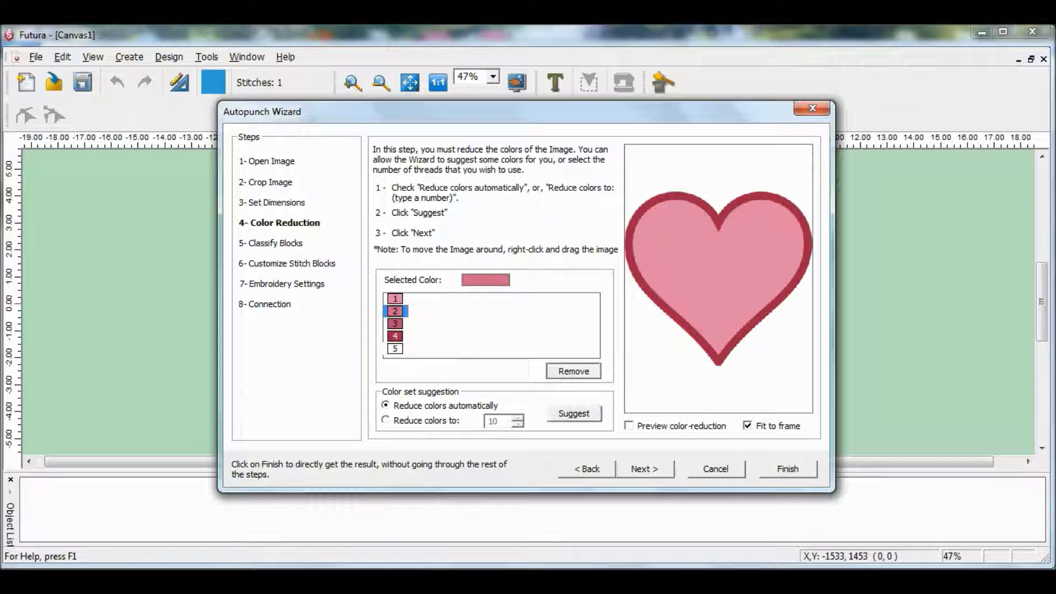
left_click(395, 311)
left_click(572, 370)
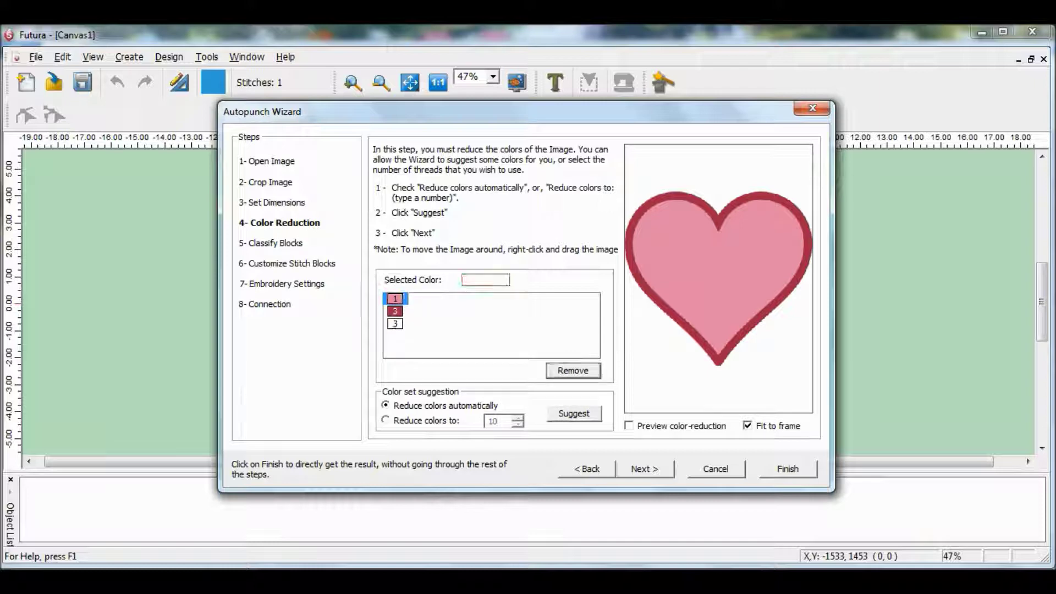
left_click(645, 469)
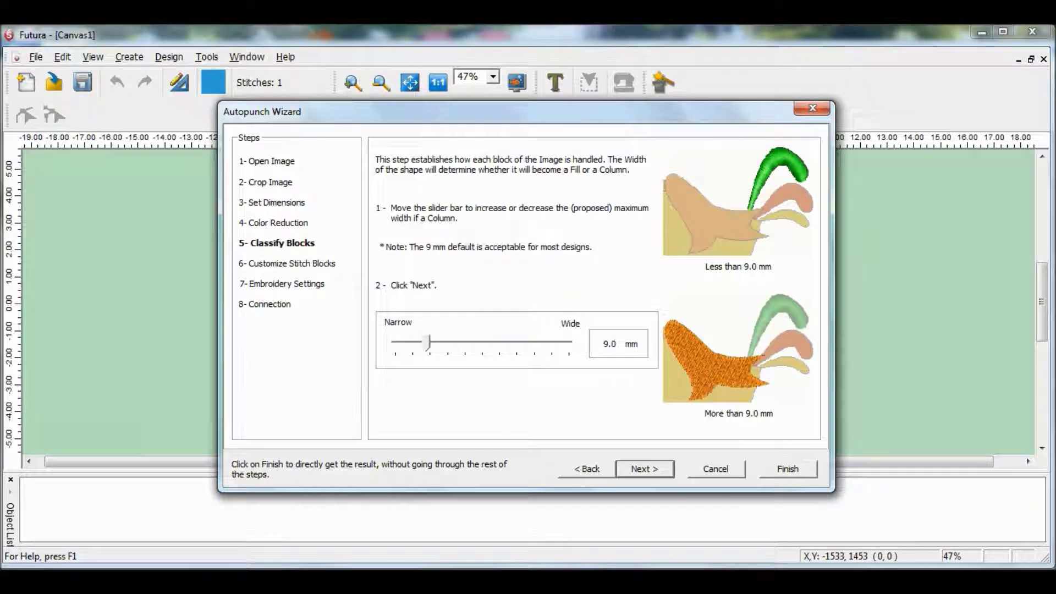
Narrow the maximum column width, and move the dark red outline block after the pink heart in the stitching sequence
left_click_drag(427, 342, 402, 342)
key("Return")
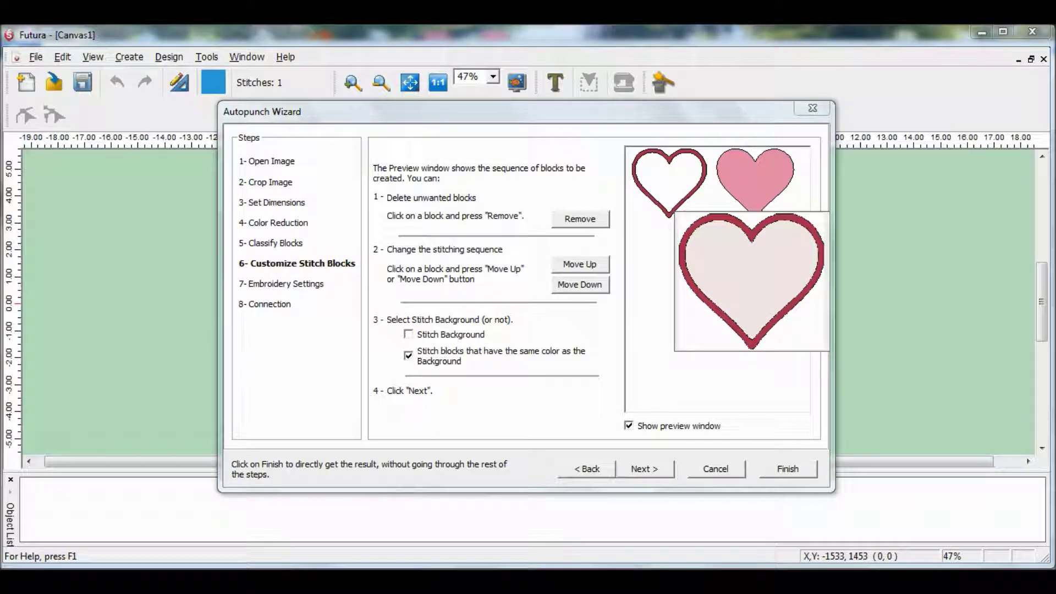
left_click(668, 183)
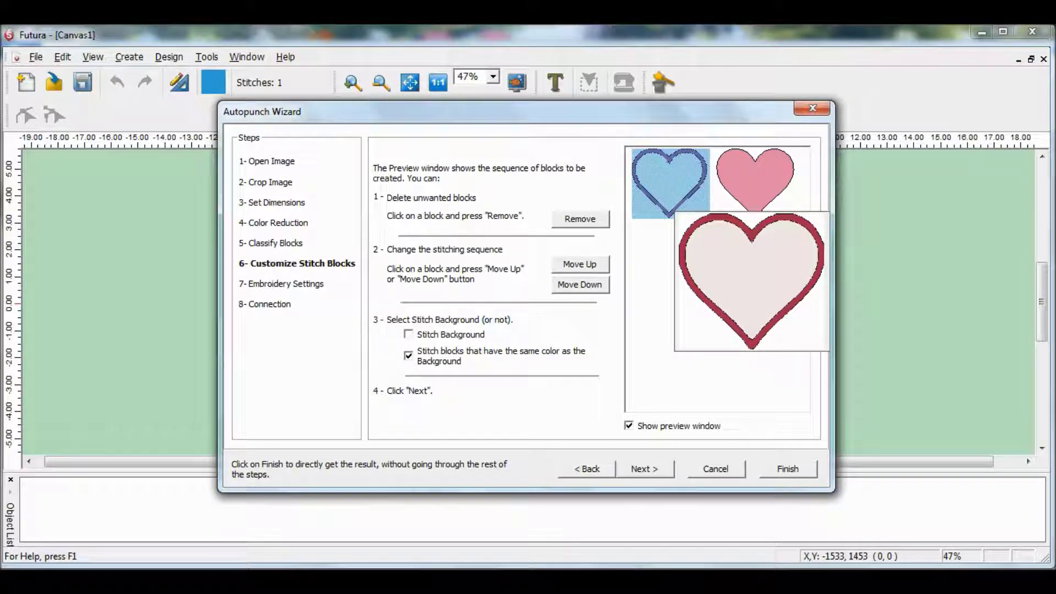
left_click(580, 285)
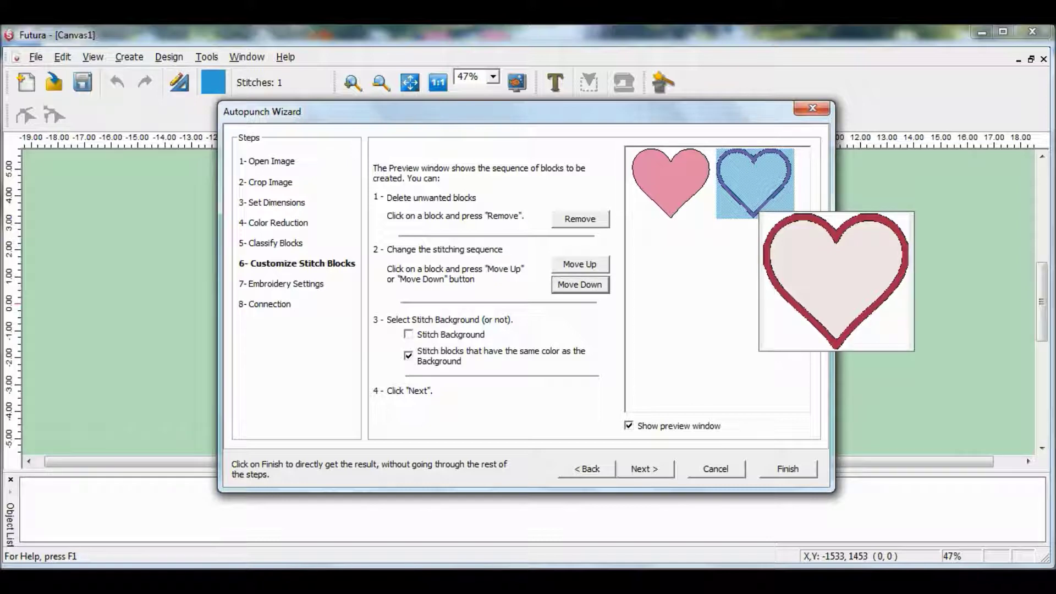
left_click(644, 469)
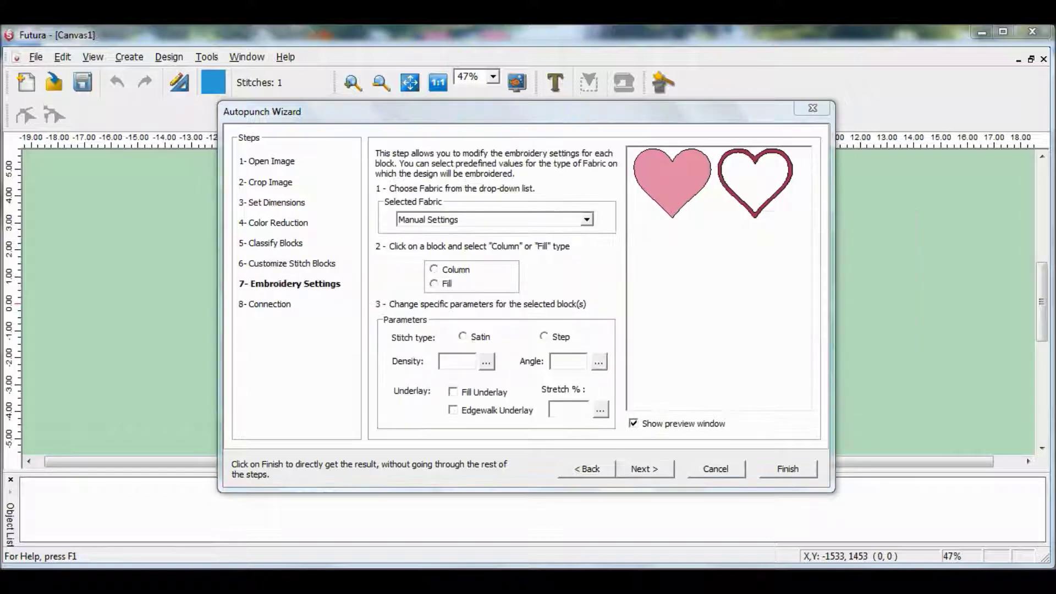
Choose the preset fabric Ligth Woven from the Pillow Case-Sheet category under Housewares
left_click(587, 219)
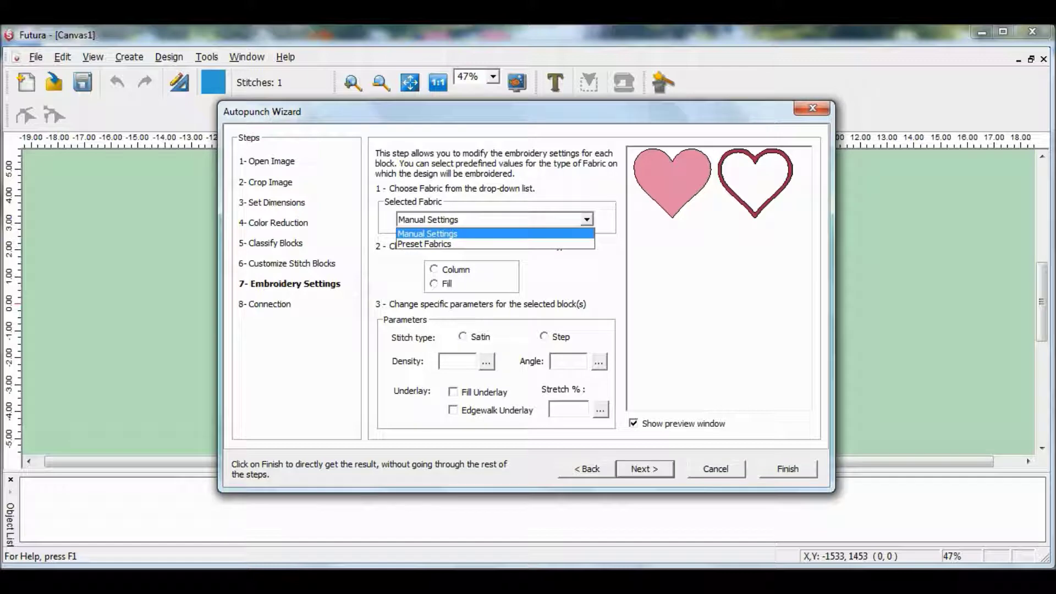
left_click(424, 244)
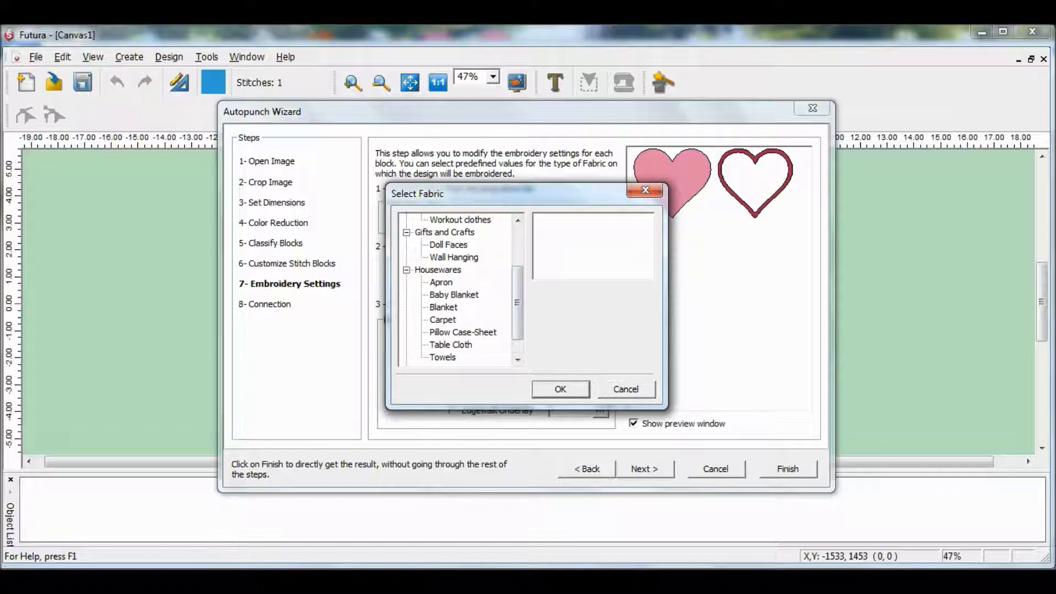
left_click(463, 332)
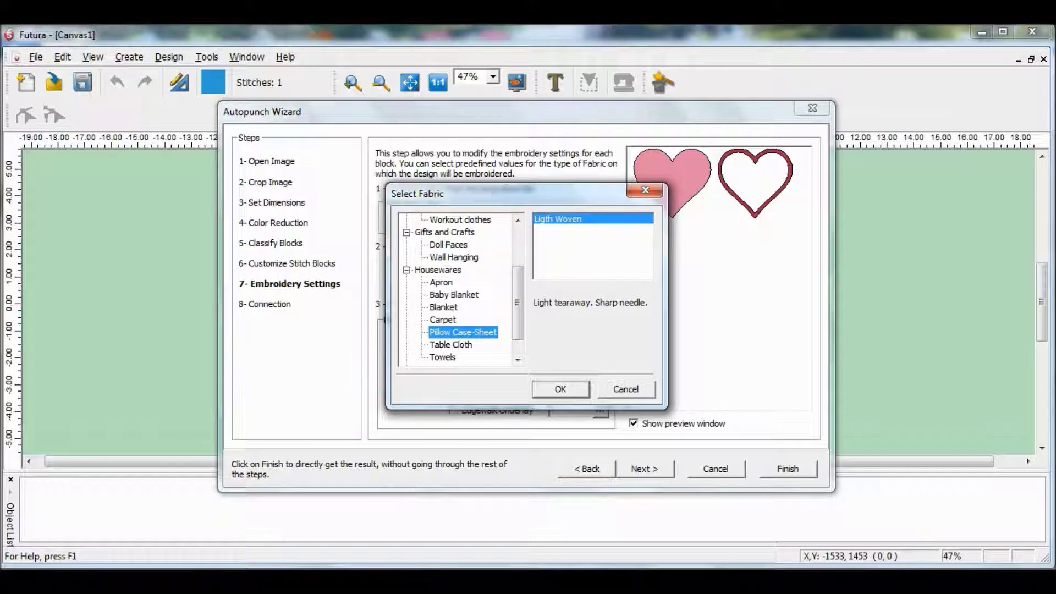
key("Return")
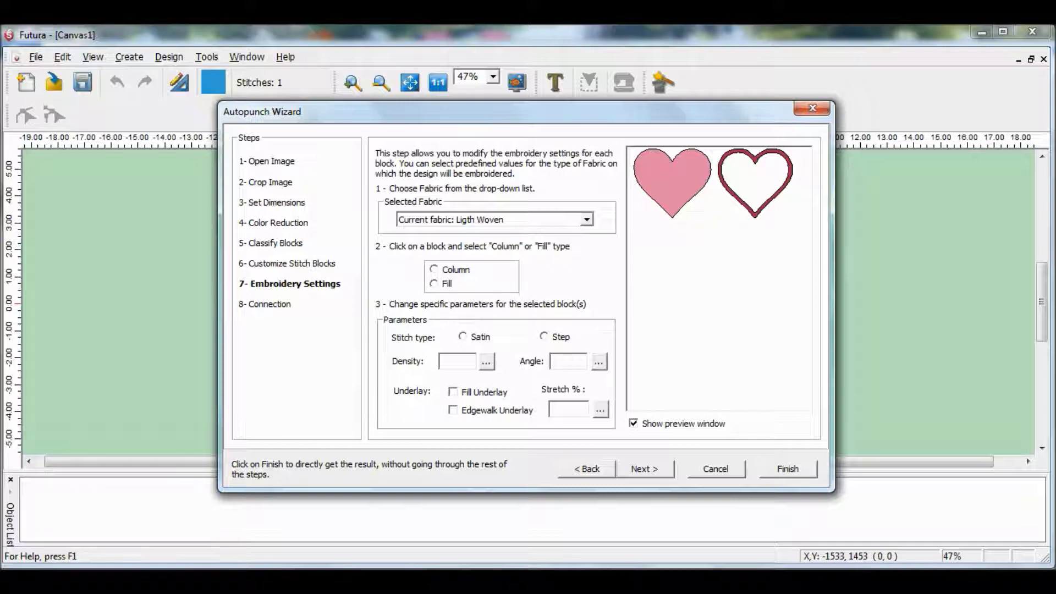
Review the stitch settings of the pink heart and outline blocks, then finish the wizard with jump stitches between blocks
left_click(672, 183)
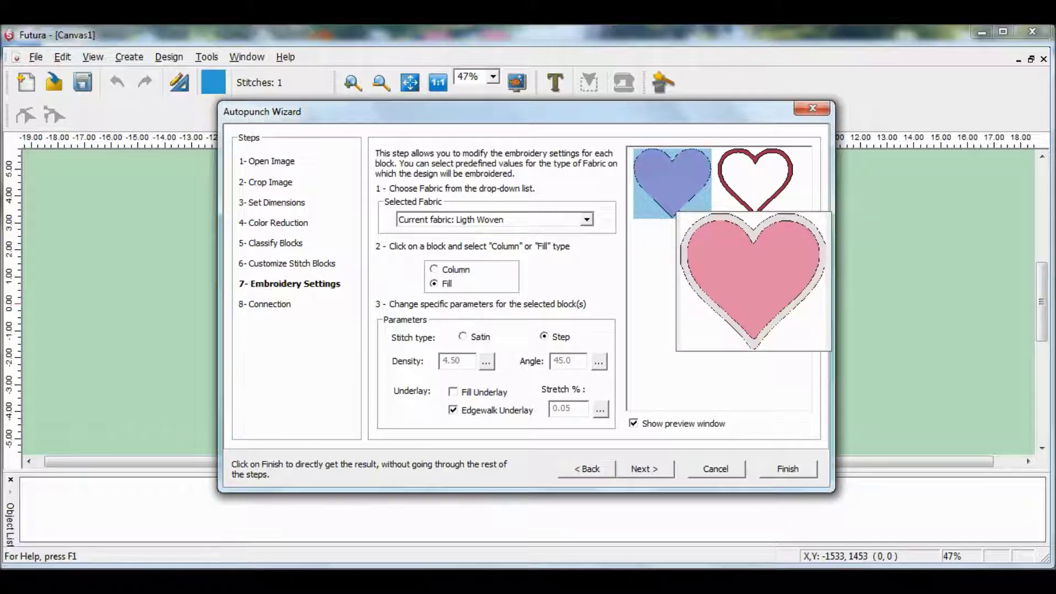
left_click(756, 183)
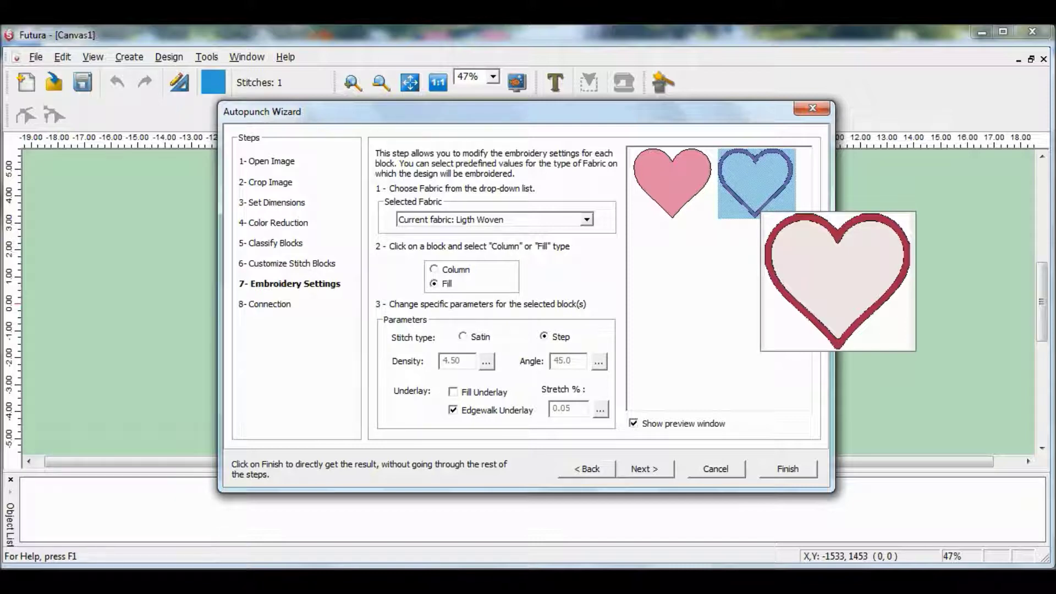
left_click(644, 468)
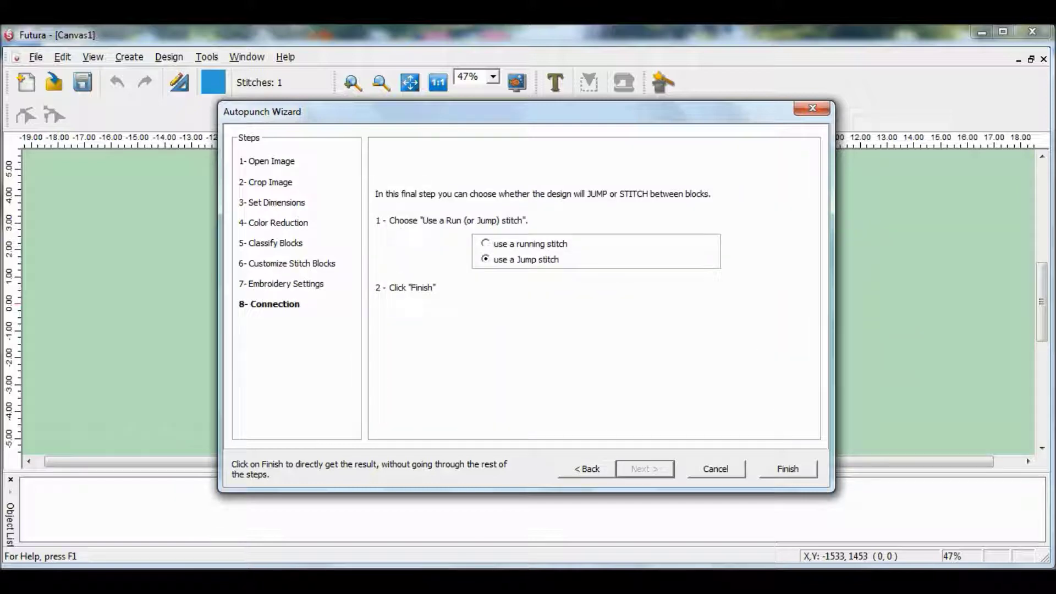
key("Return")
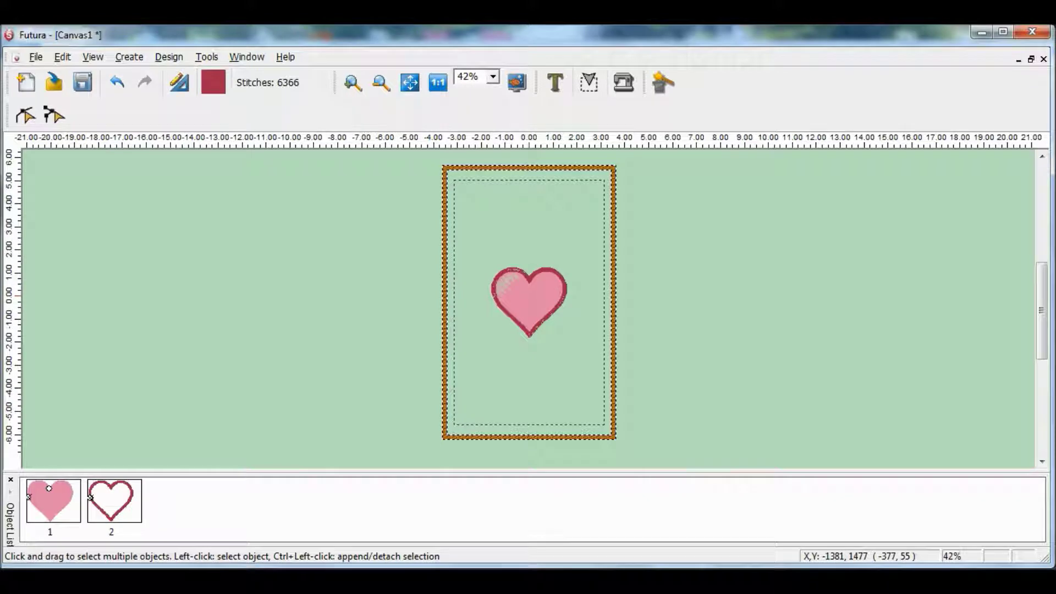
Change the embroidery hoop to the Small size
left_click(207, 57)
mouse_move(271, 150)
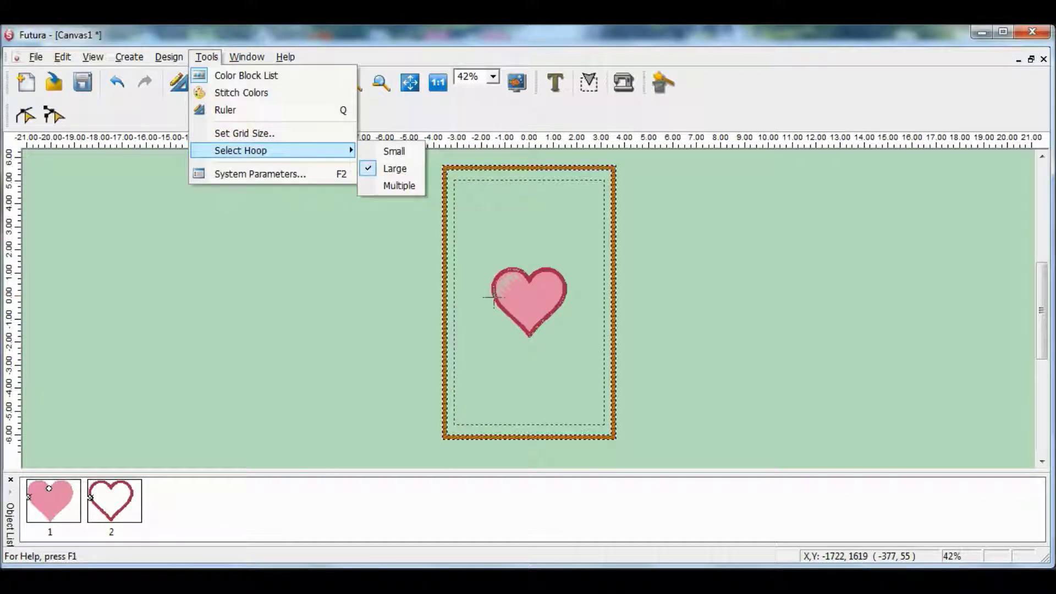
left_click(394, 150)
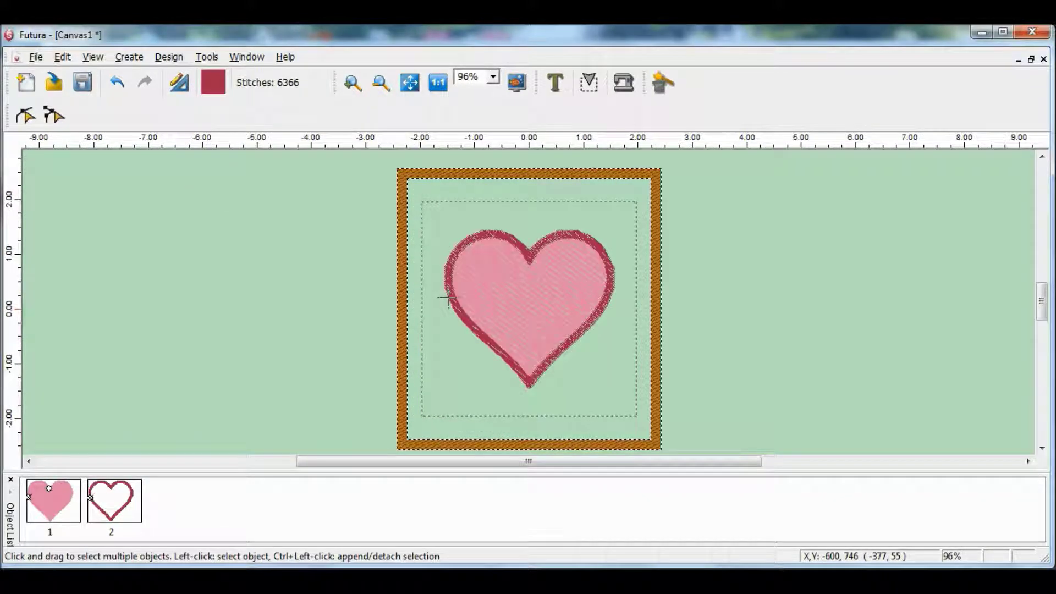
Display the heart design in realistic view at 130% zoom
left_click(493, 77)
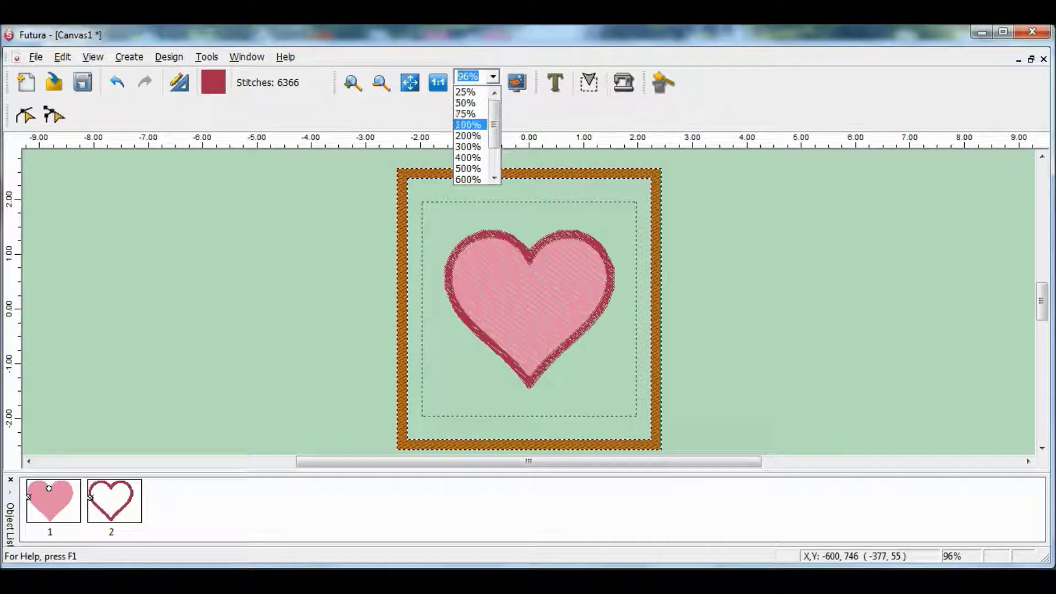
left_click(466, 124)
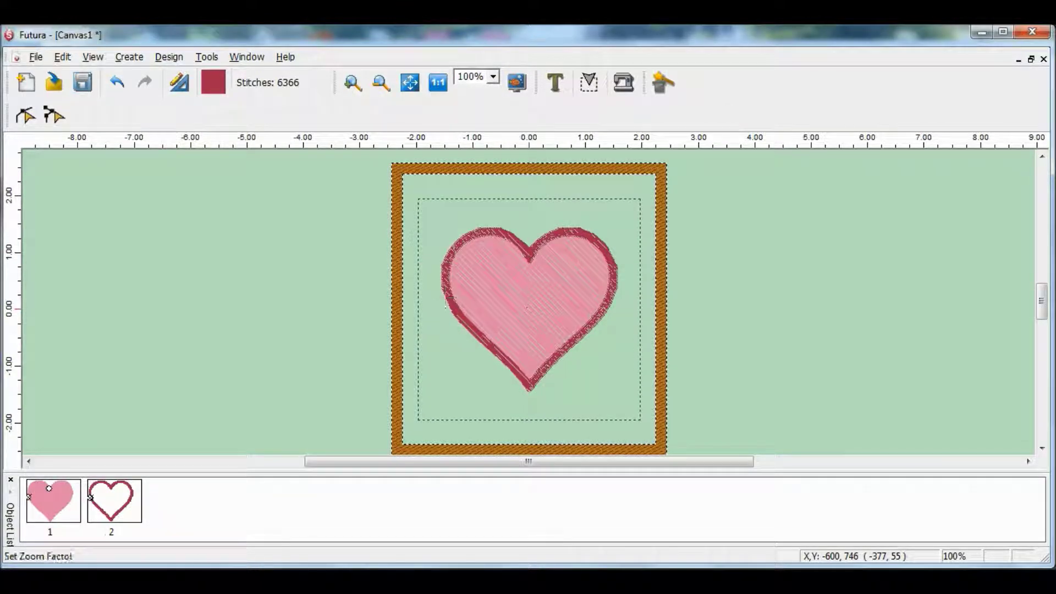
left_click(475, 76)
key("BackSpace")
key("BackSpace")
type("30")
key("Return")
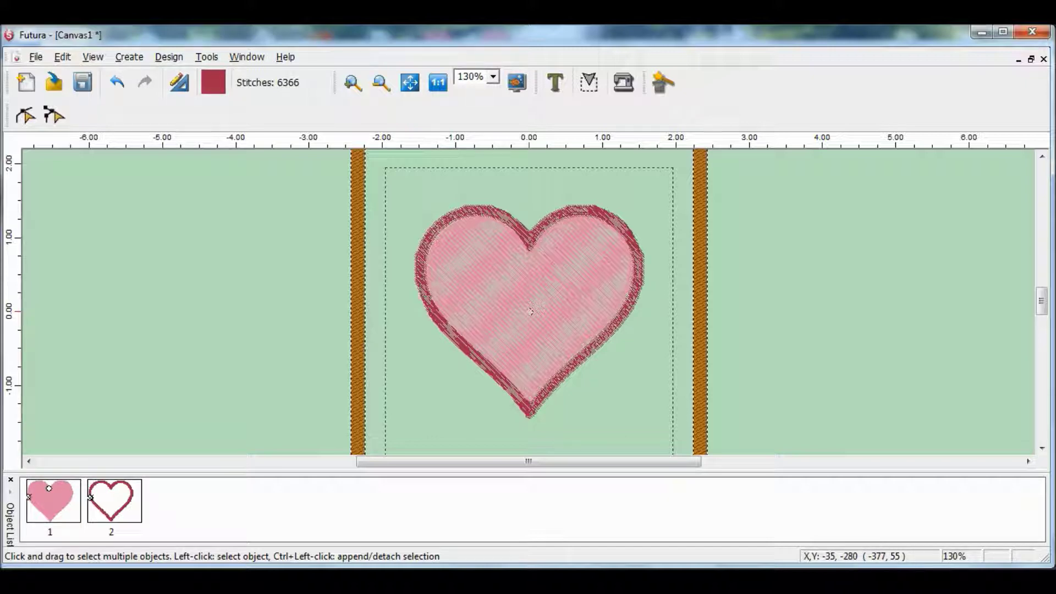
left_click(93, 56)
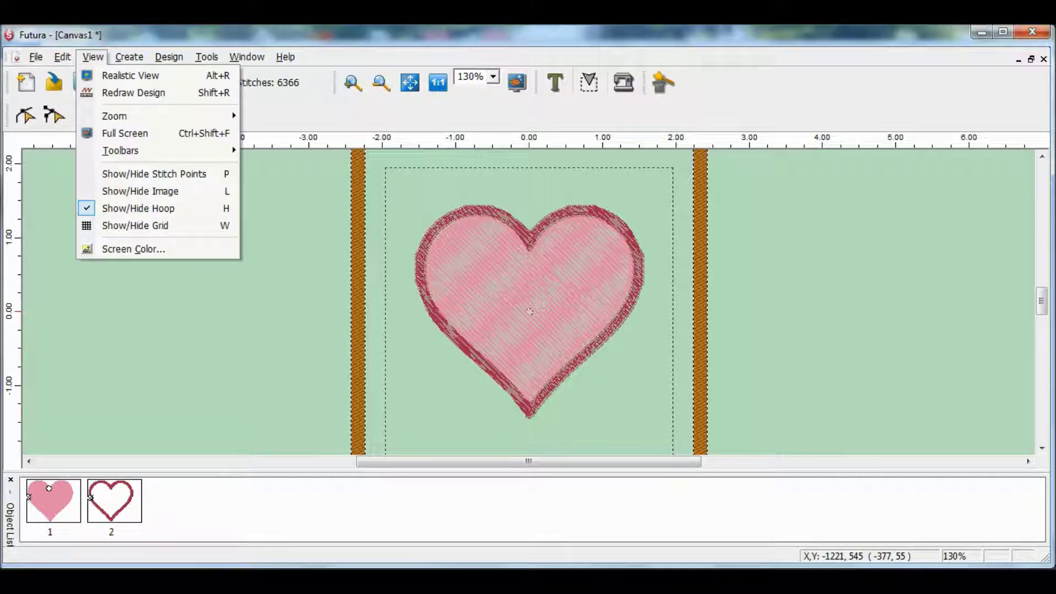
left_click(131, 76)
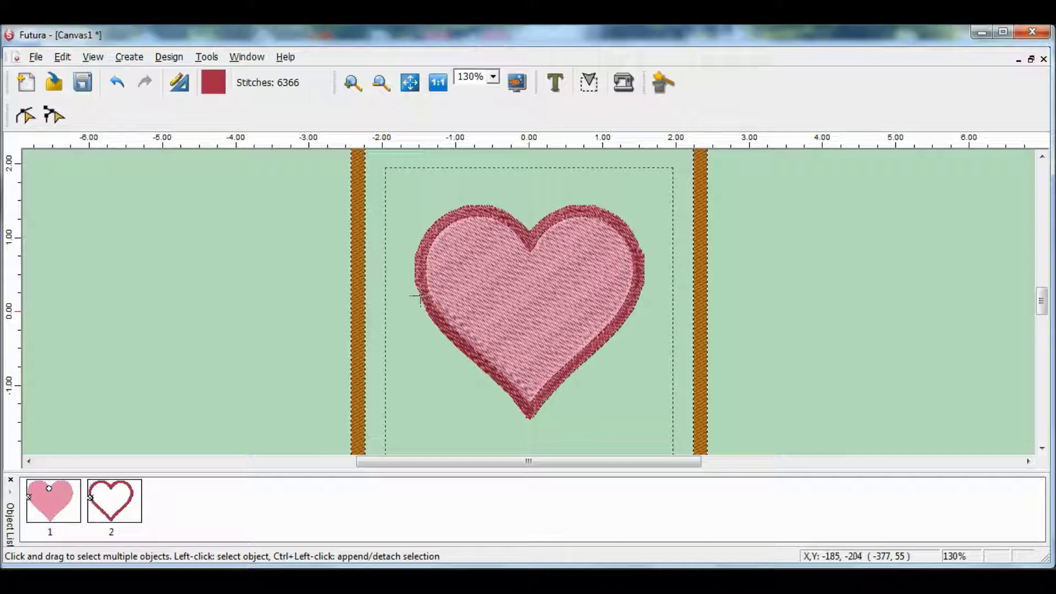
Edit the dark red outline block and apply the Satin stitch type in its embroidery settings
left_click(413, 297)
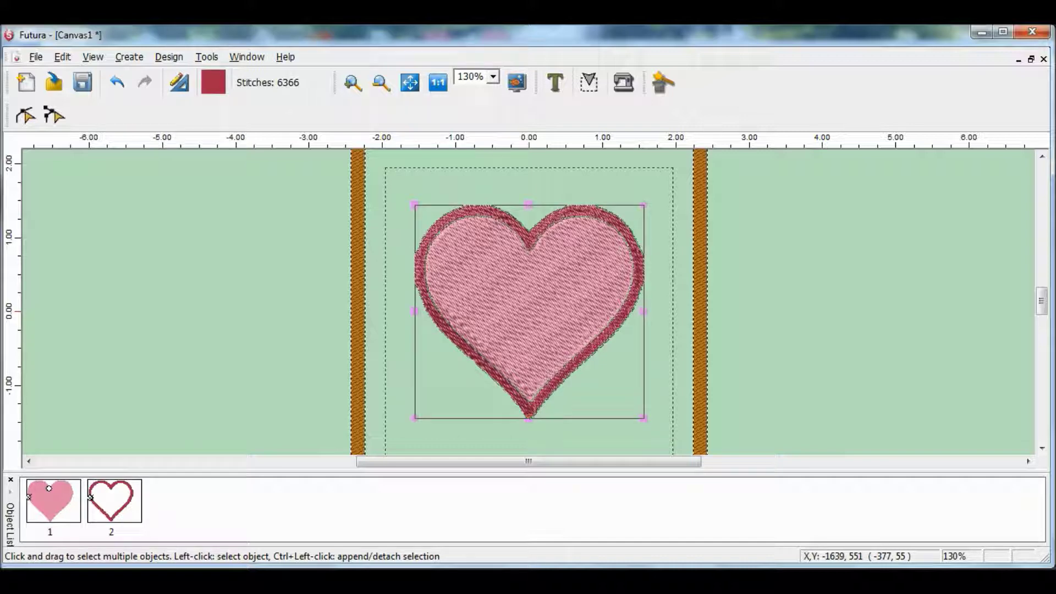
left_click(24, 115)
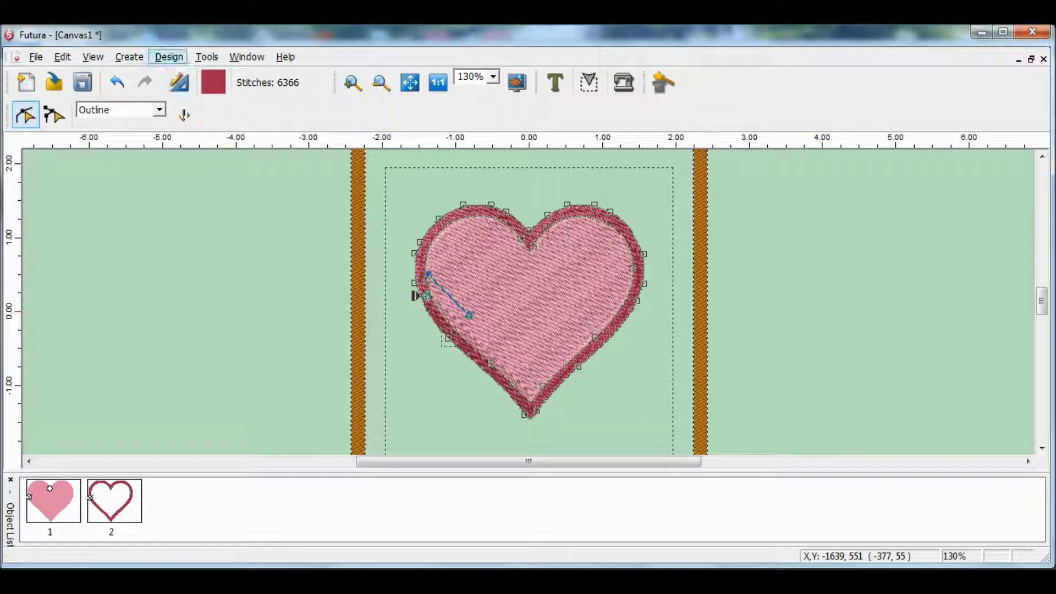
key("alt+d")
left_click(222, 219)
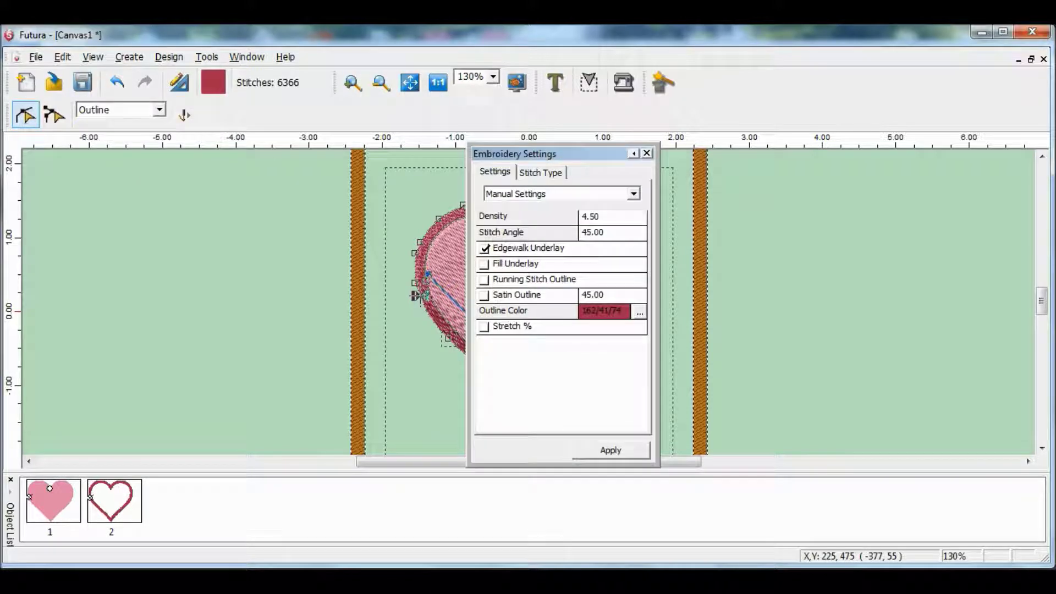
left_click(540, 171)
left_click(491, 191)
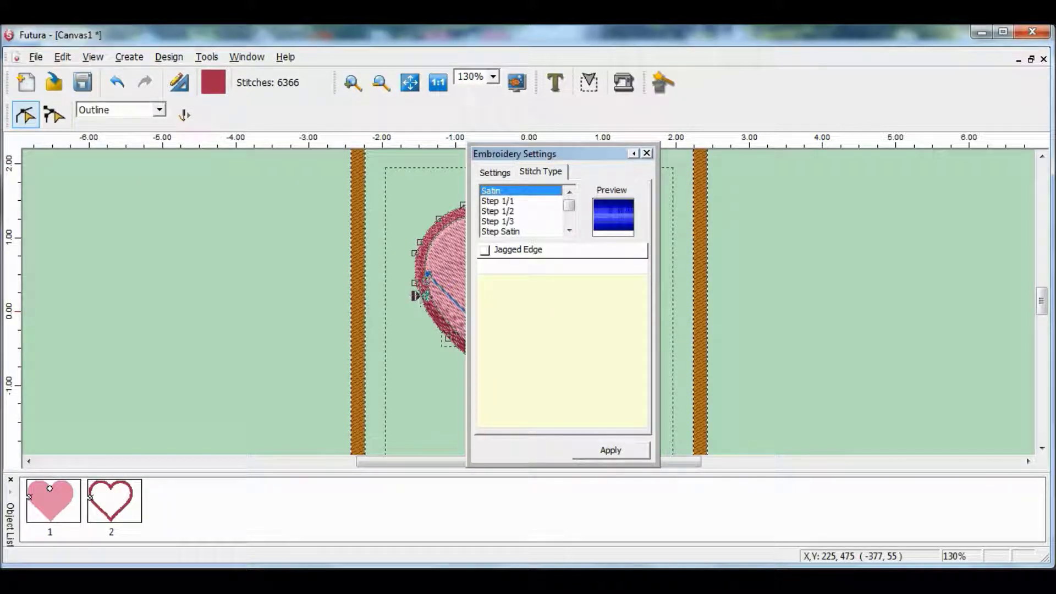
key("Tab")
key("Return")
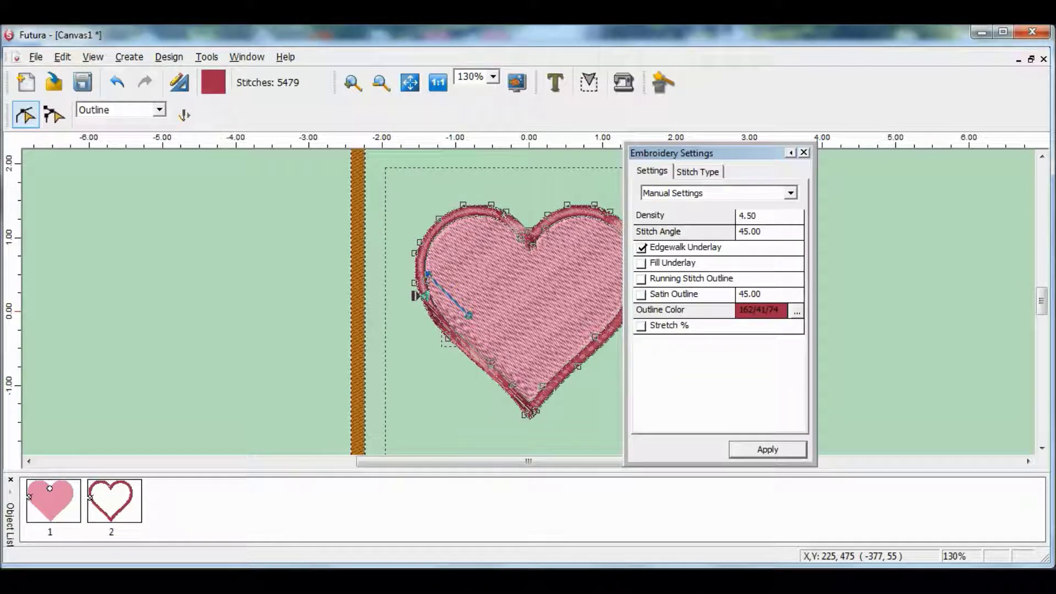
Set the dark red outline's stitch angle to 90.00 and apply it
left_click(750, 231)
left_click(746, 231)
key("BackSpace")
key("BackSpace")
type("90.0")
key("BackSpace")
key("BackSpace")
key("BackSpace")
key("Return")
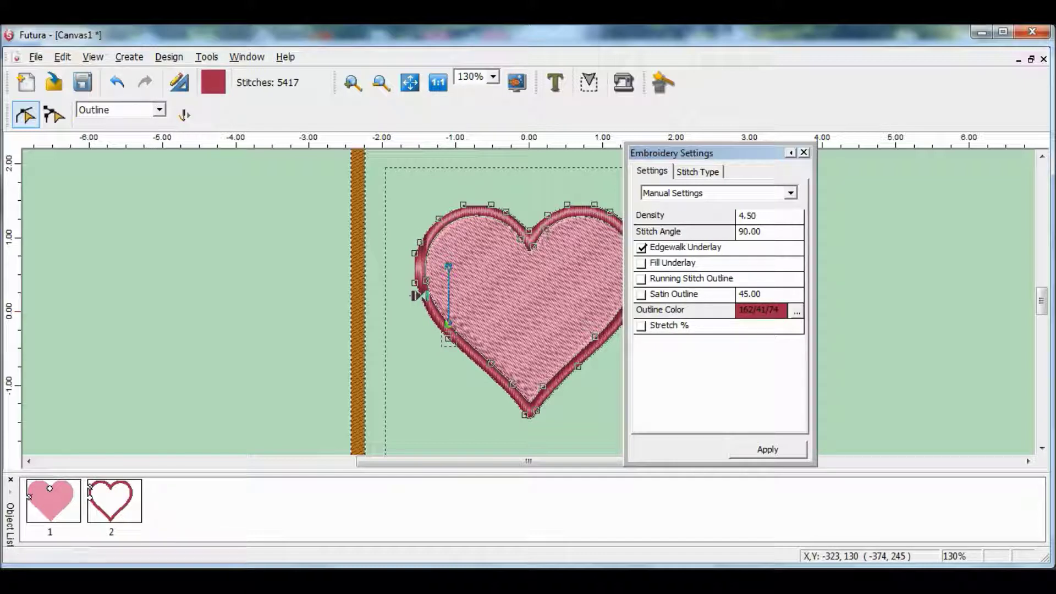
Set the dark red outline's stitch angle to 75.00, apply it and close the embroidery settings
left_click_drag(714, 153, 789, 144)
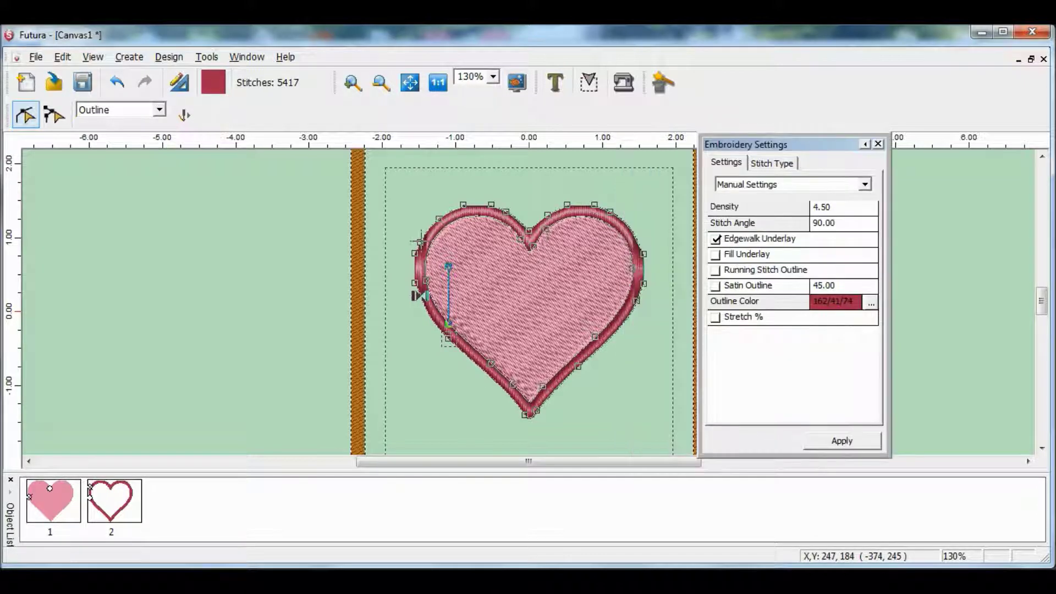
left_click(835, 223)
left_click(818, 223)
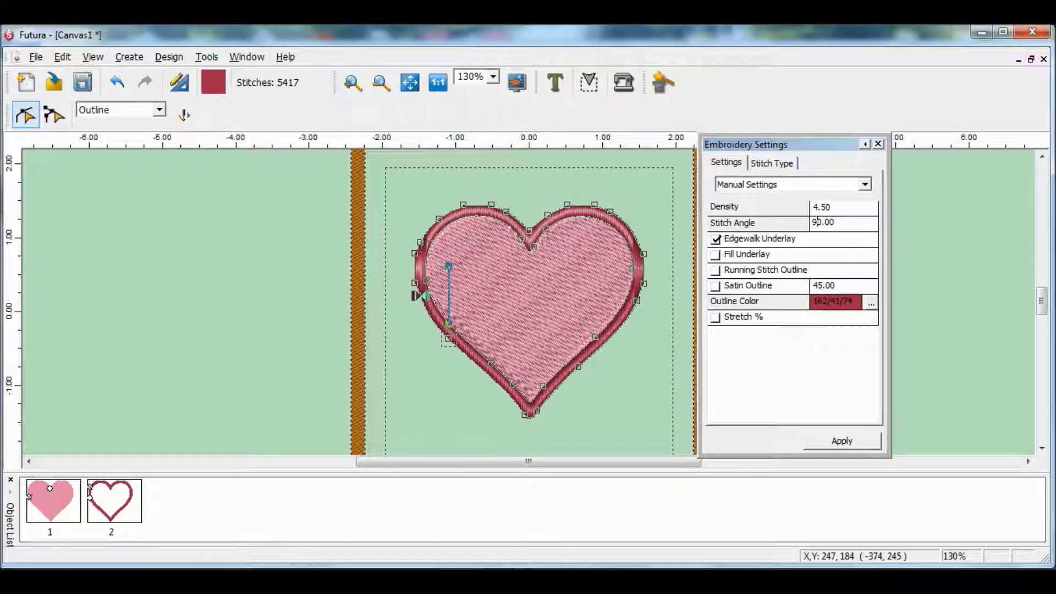
key("BackSpace")
type("75")
left_click(841, 440)
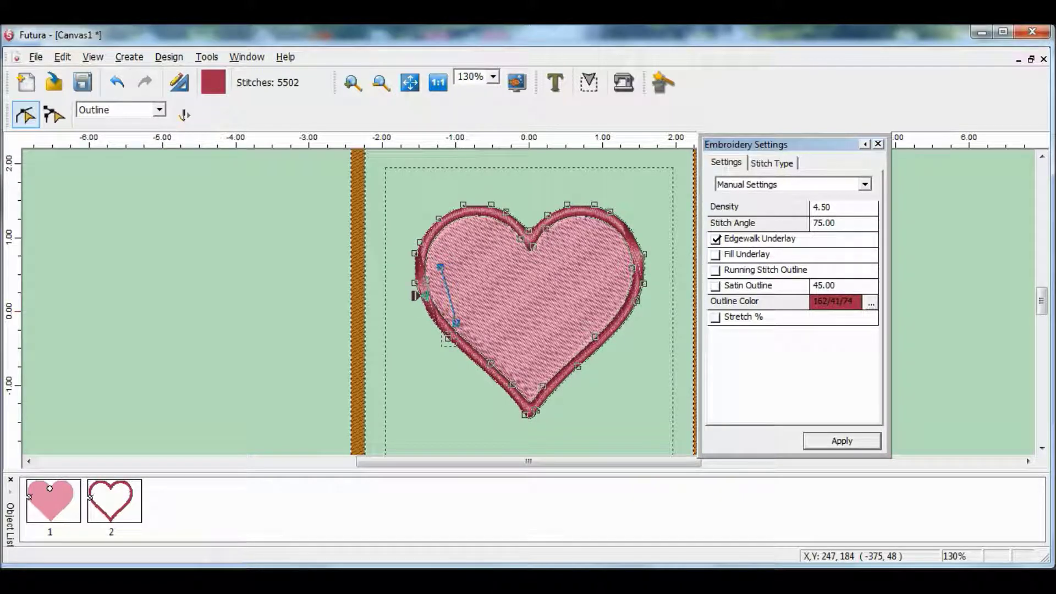
left_click(878, 143)
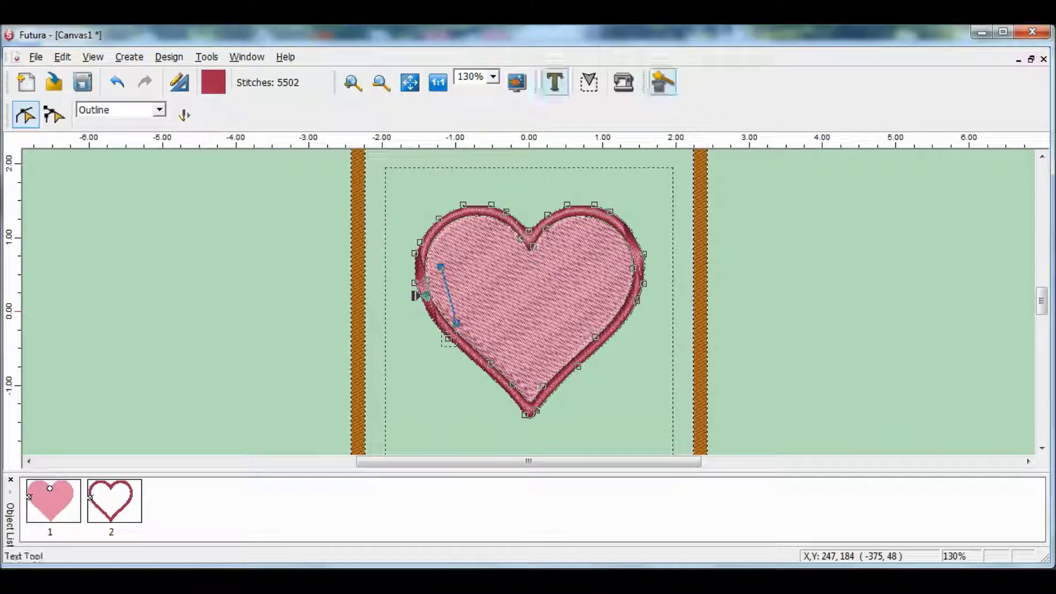
Turn off realistic view and open the embroidery settings of the pink heart fill
left_click(93, 57)
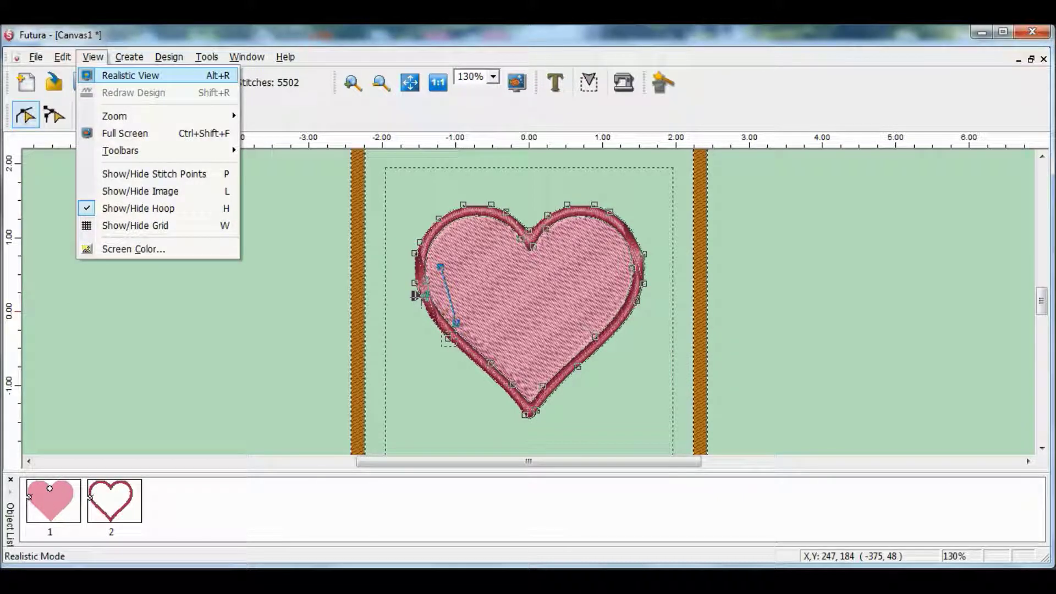
left_click(132, 73)
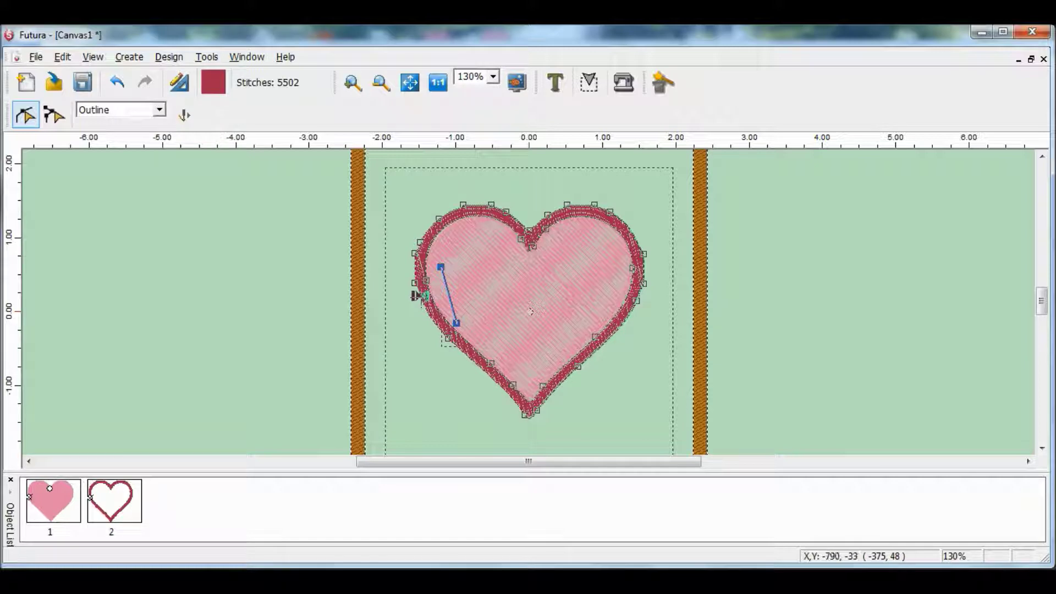
left_click(475, 283)
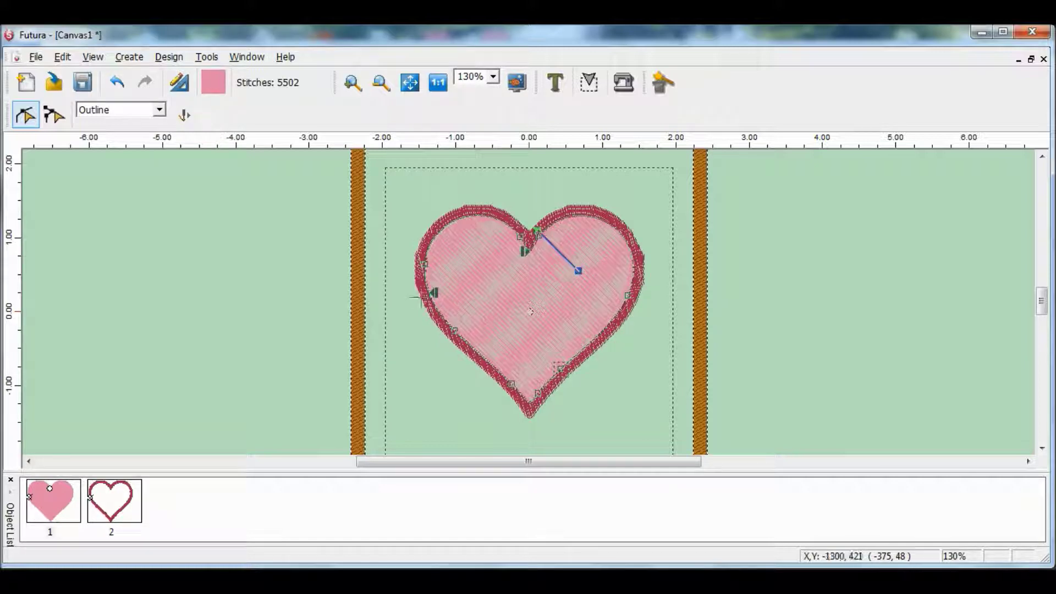
key("alt+d")
key("Up")
key("Return")
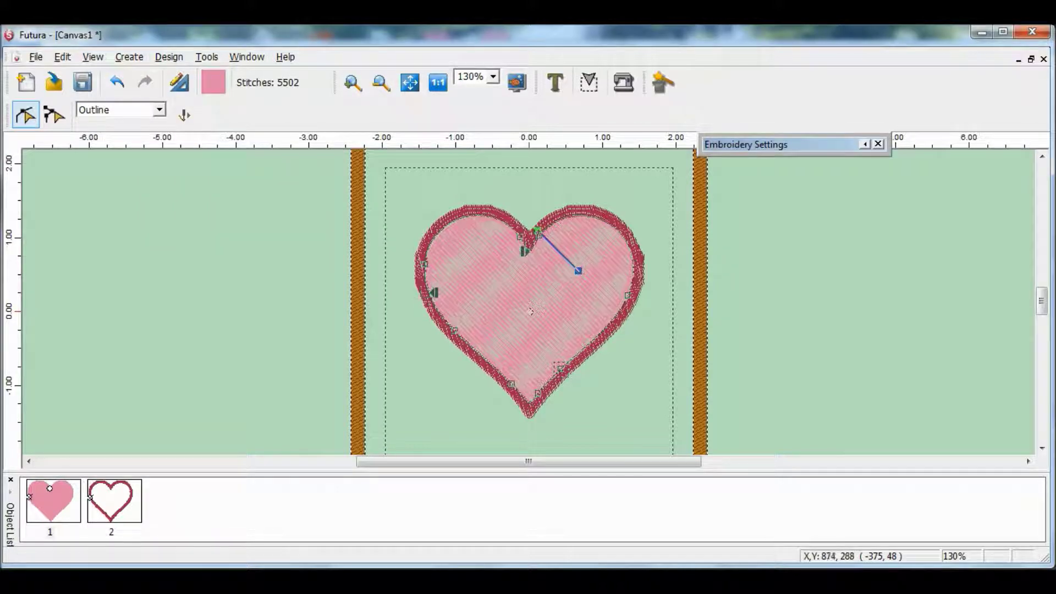
Change the pink heart's stitch type to Motif with catalog pattern 1004, apply it and close the settings
left_click(771, 163)
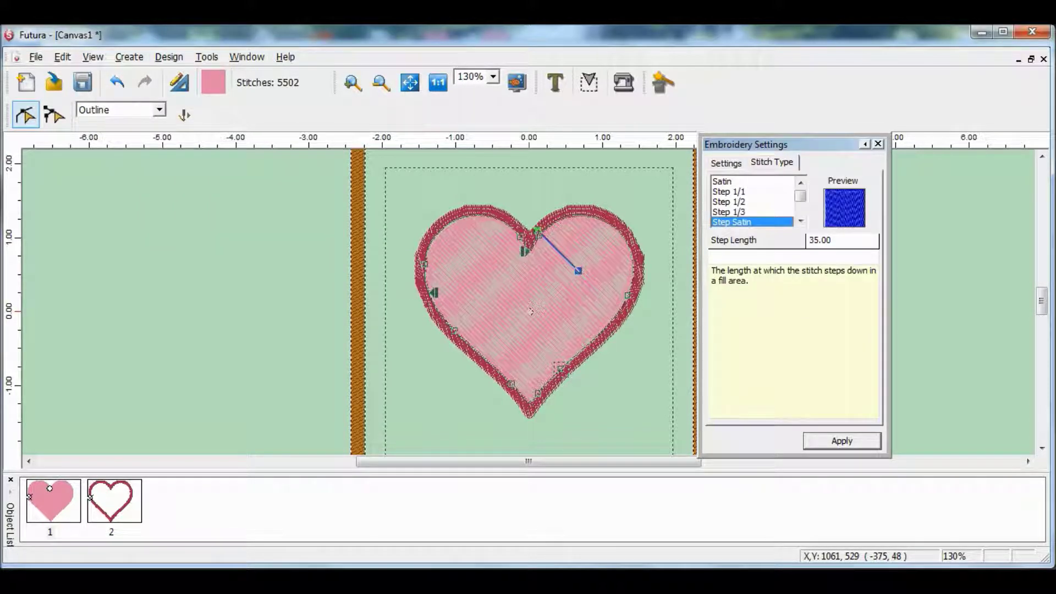
left_click(800, 220)
key("Down")
key("Down")
key("Down")
key("Down")
key("Down")
key("Down")
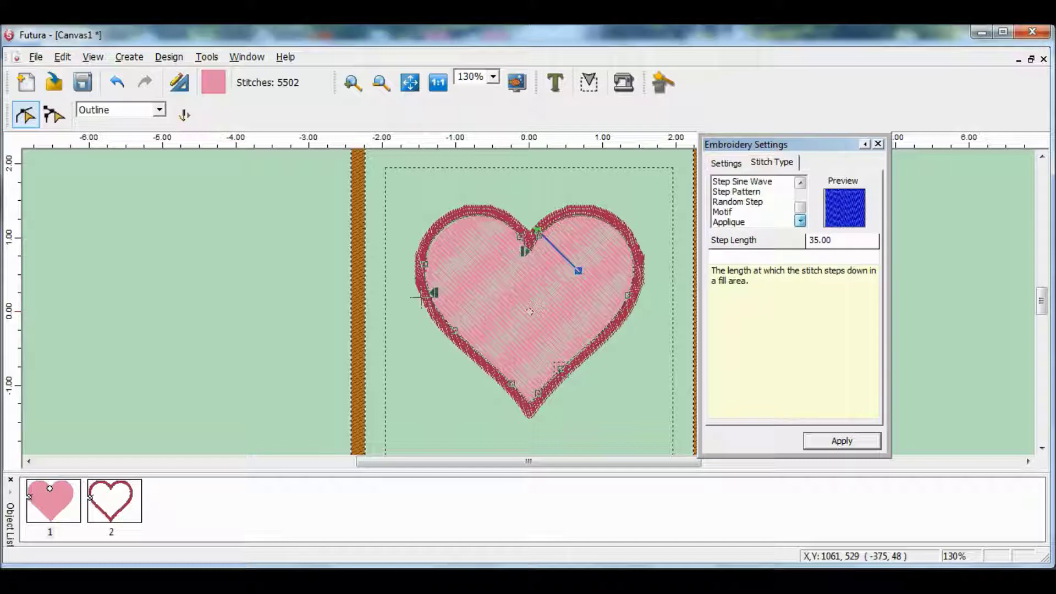
left_click(841, 256)
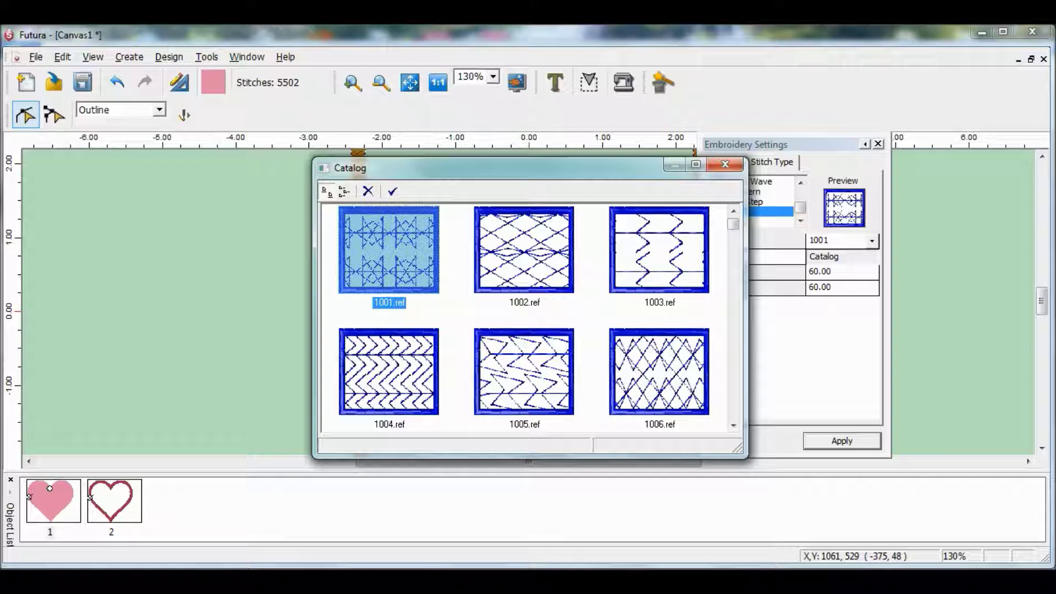
left_click(389, 372)
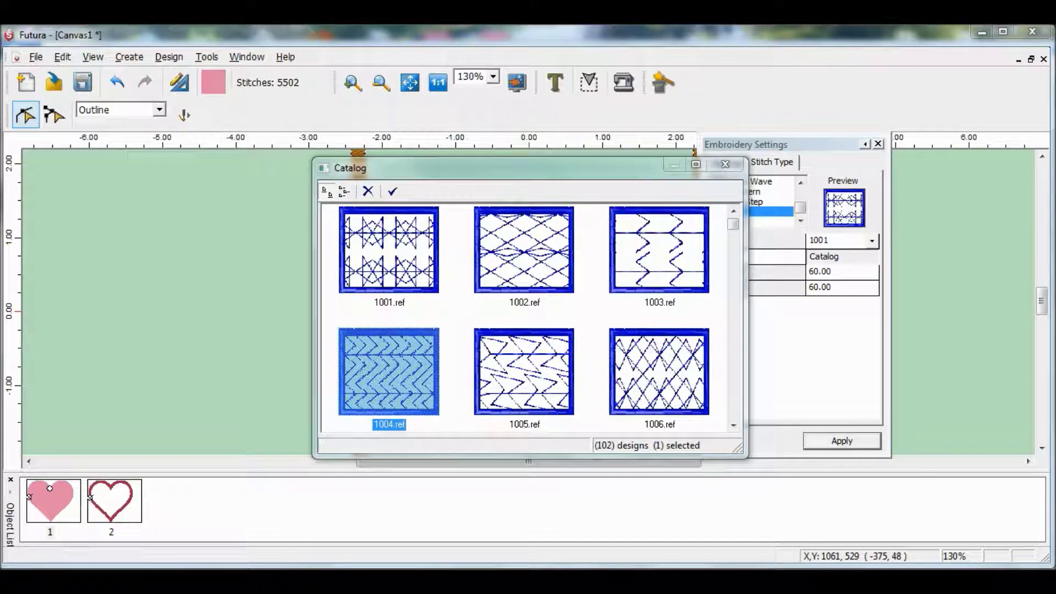
key("Return")
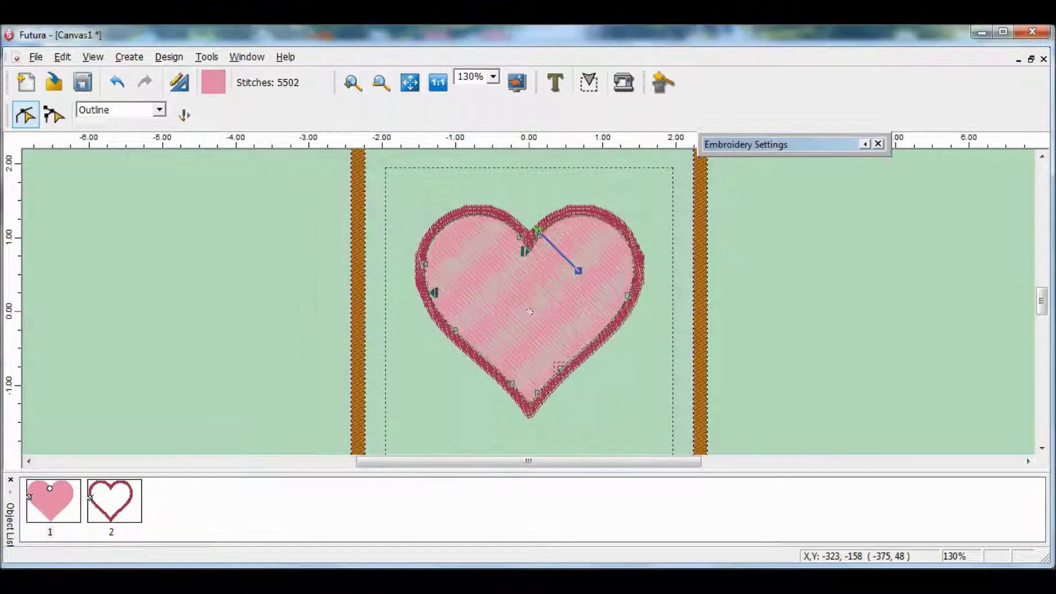
key("Return")
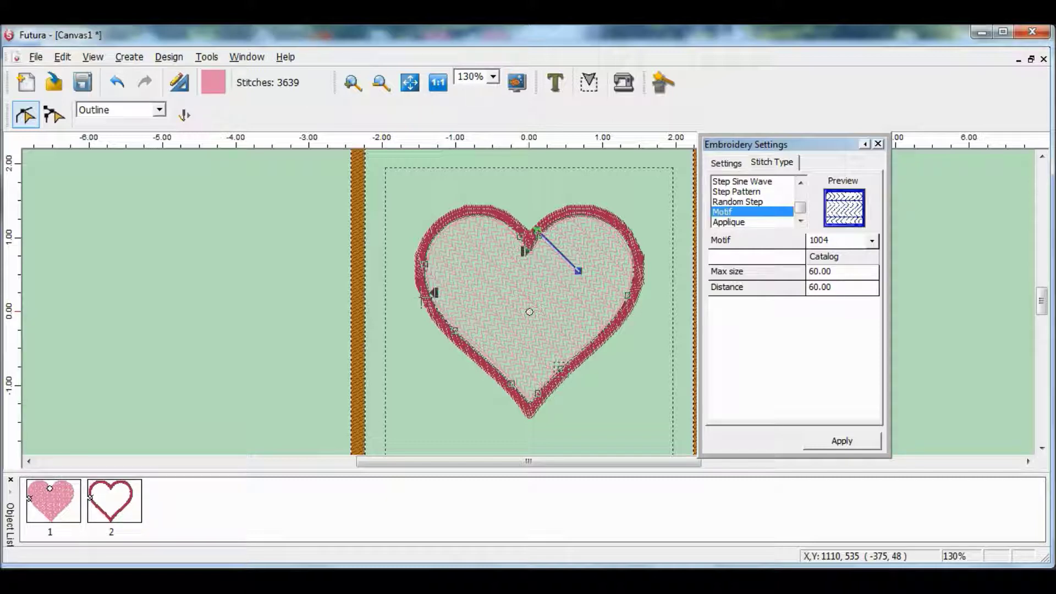
left_click(877, 144)
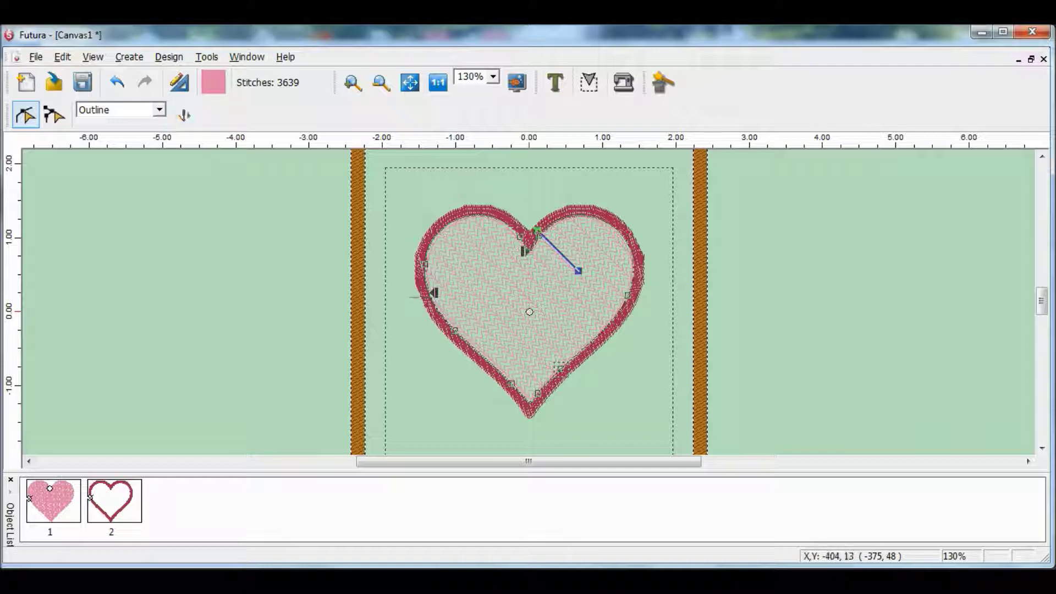
Move the pink heart's exit point next to its entry point at the upper notch, regenerate the stitches and leave outline editing
left_click(159, 109)
key("Up")
key("Return")
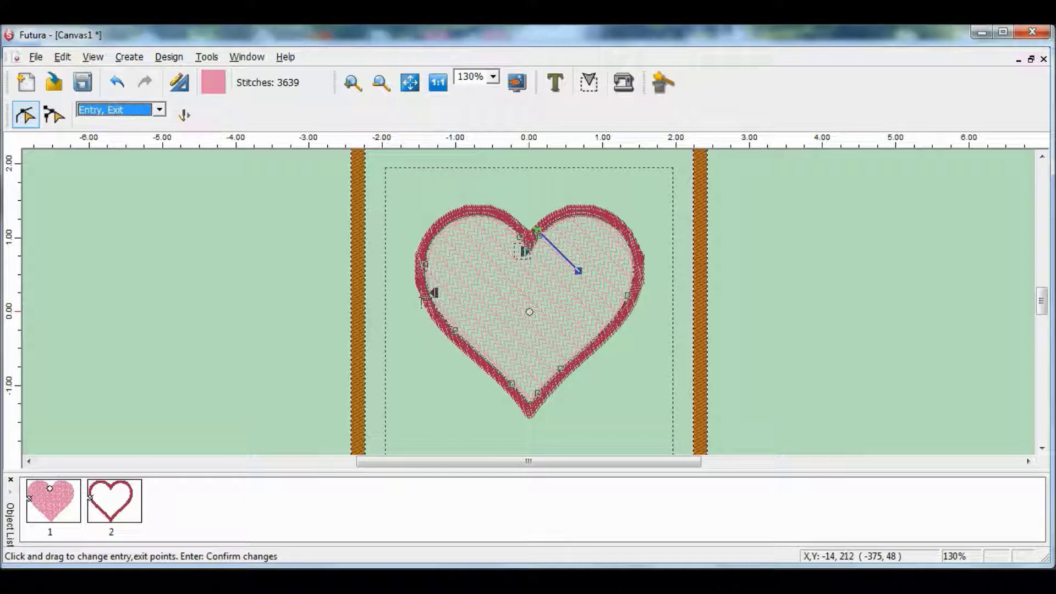
left_click_drag(432, 292, 530, 251)
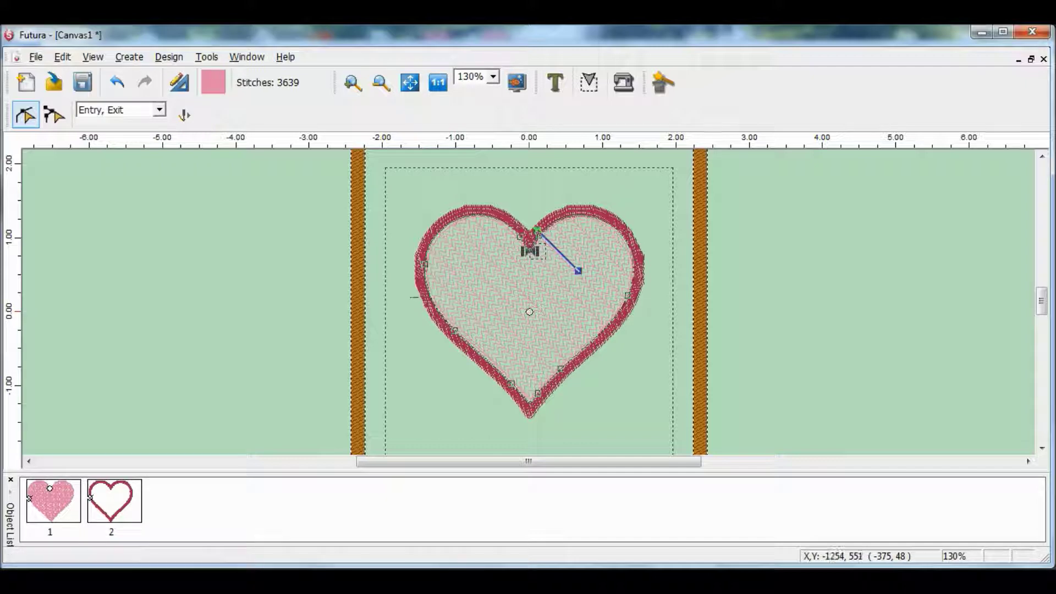
left_click(183, 114)
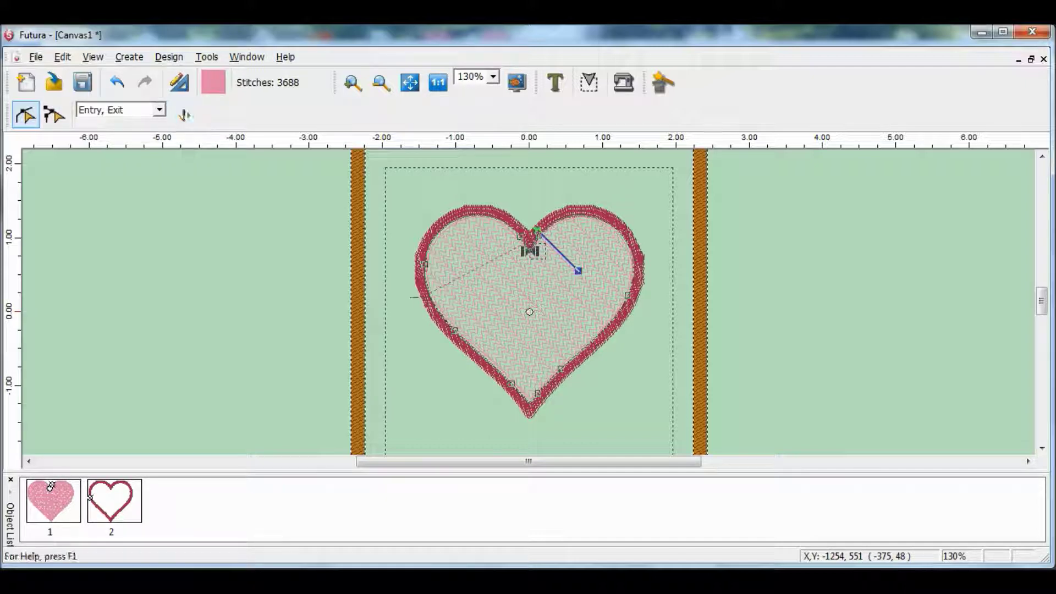
left_click(25, 114)
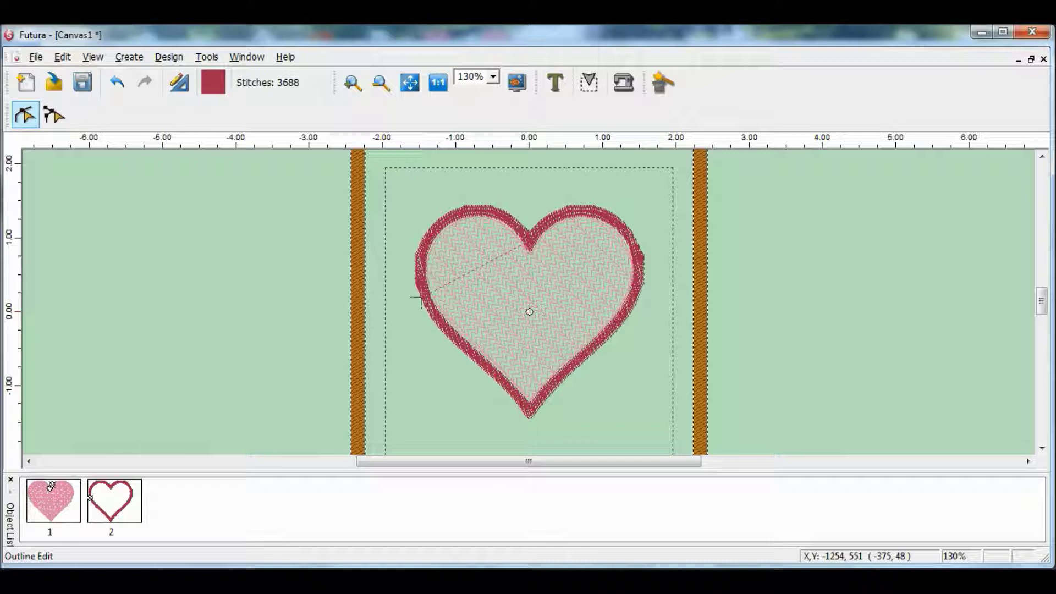
left_click(25, 114)
left_click(25, 114)
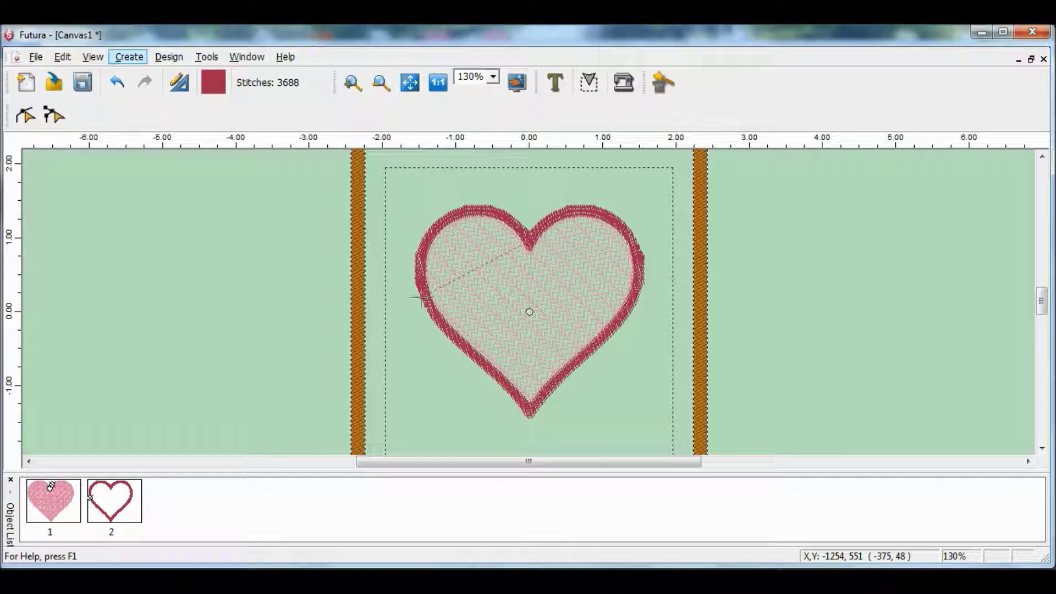
Start a new lettering object for the heart design and set its font to Script 1
left_click(128, 56)
left_click(154, 92)
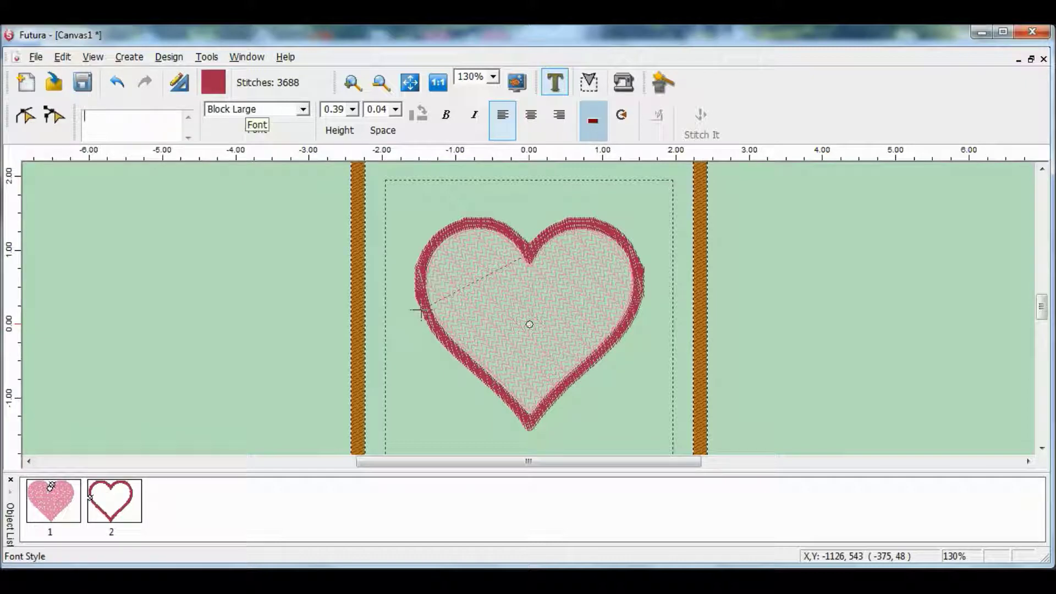
left_click(253, 110)
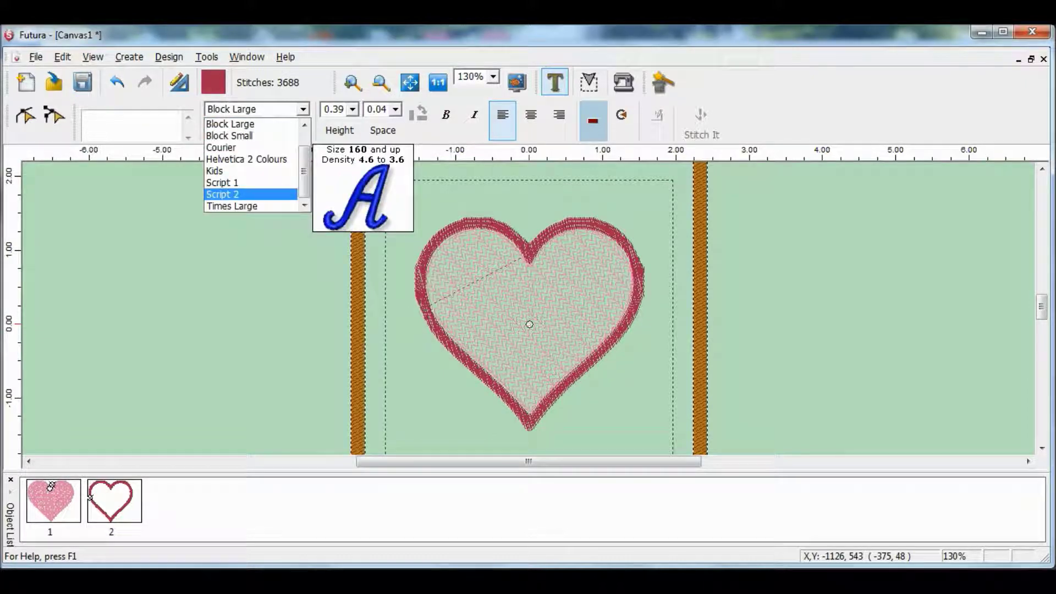
key("Down")
key("Return")
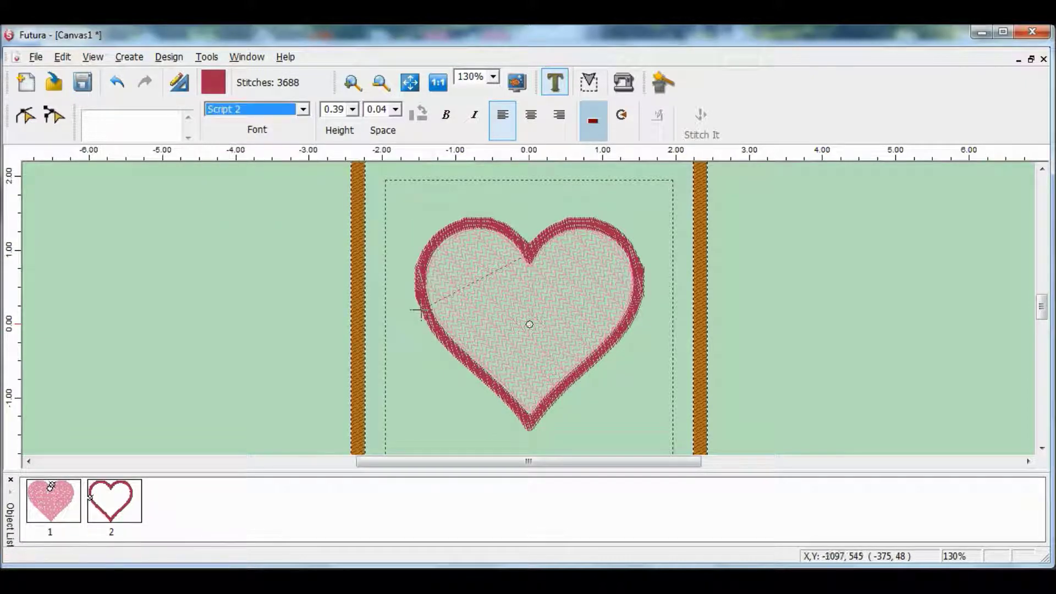
left_click(302, 109)
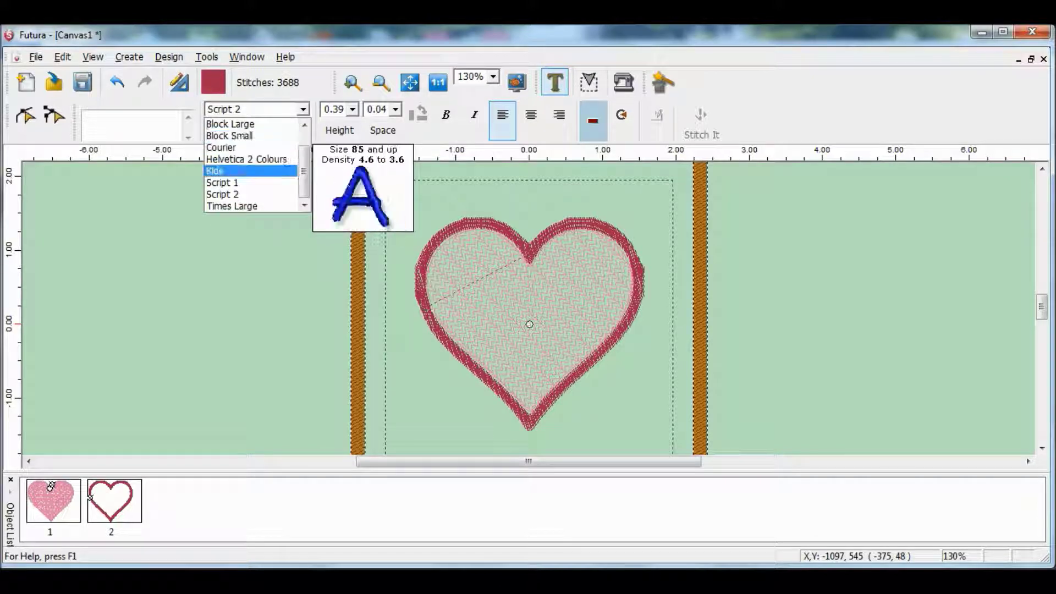
left_click(234, 183)
Enter the lettering "World's", "Best" and "Mom" on three lines, indenting the last two lines with a leading space
left_click(132, 122)
type("World'")
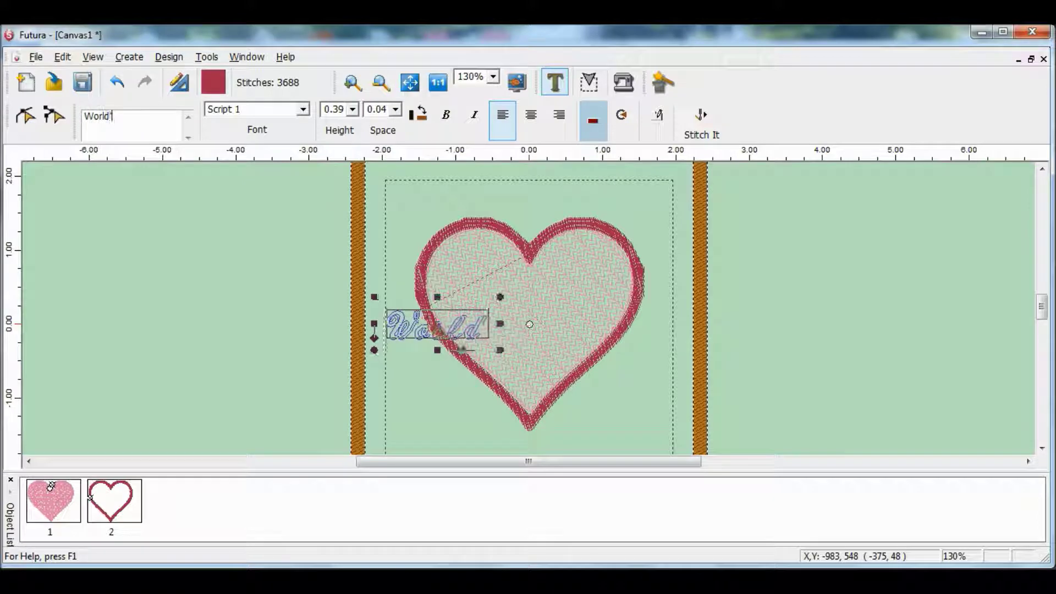
type("s Bes")
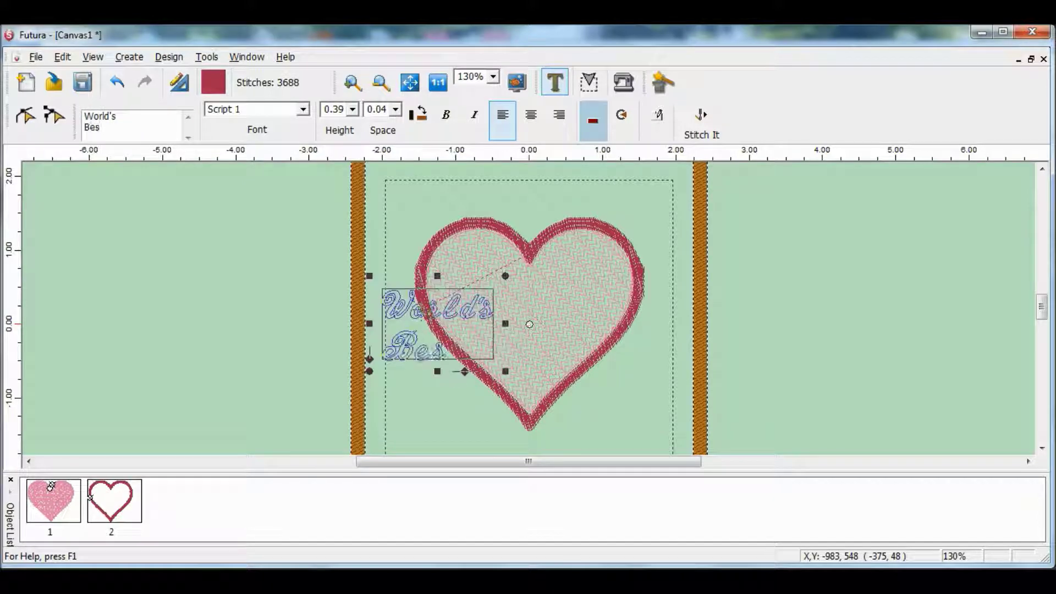
type("t Mom")
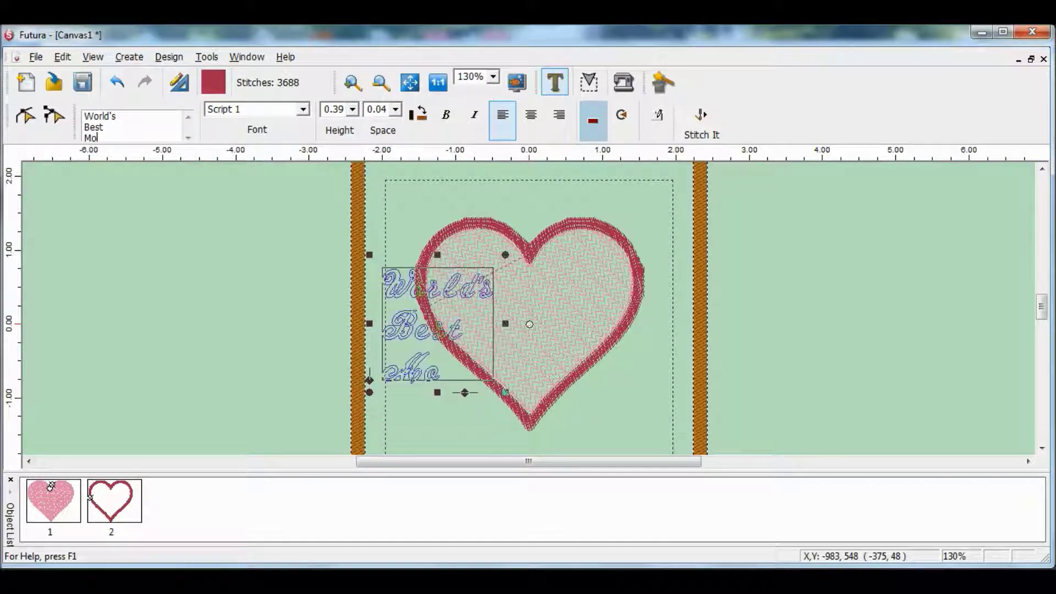
left_click(85, 127)
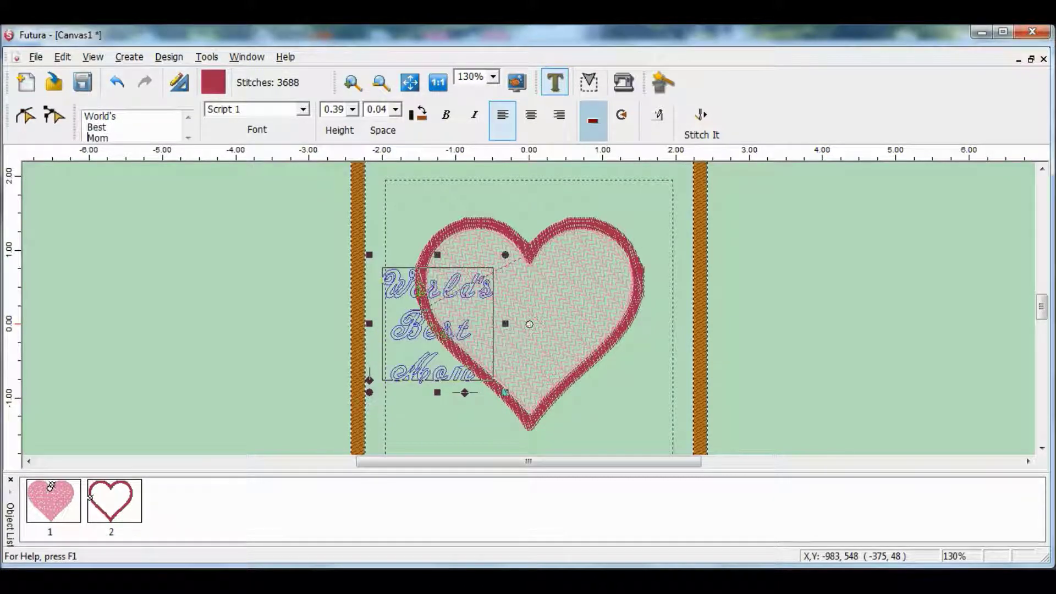
Move the lettering into the heart, show the grid and align the text block with the vertical center line
left_click_drag(486, 316, 529, 325)
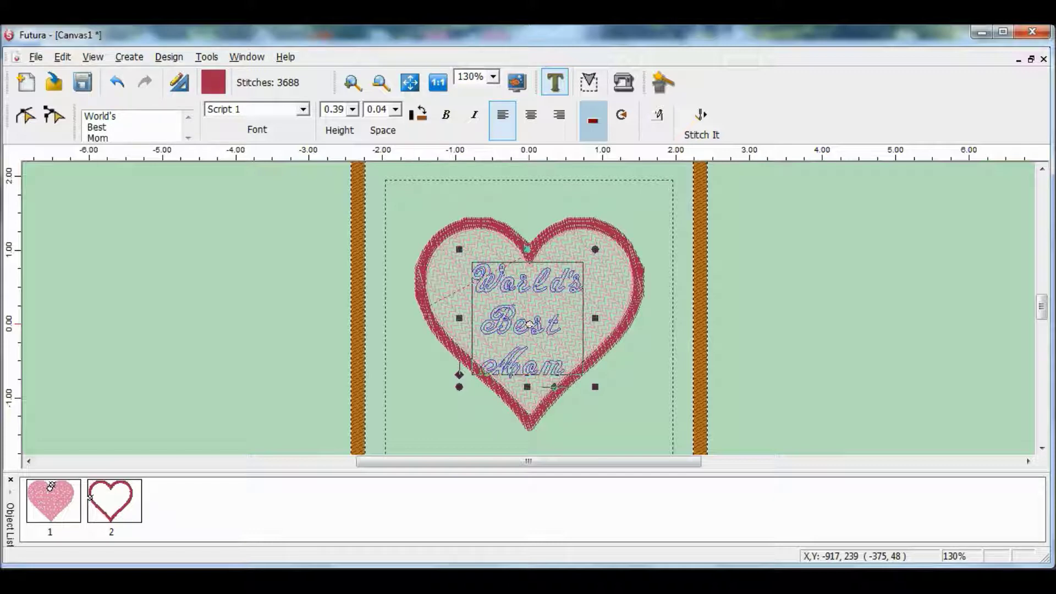
left_click(92, 57)
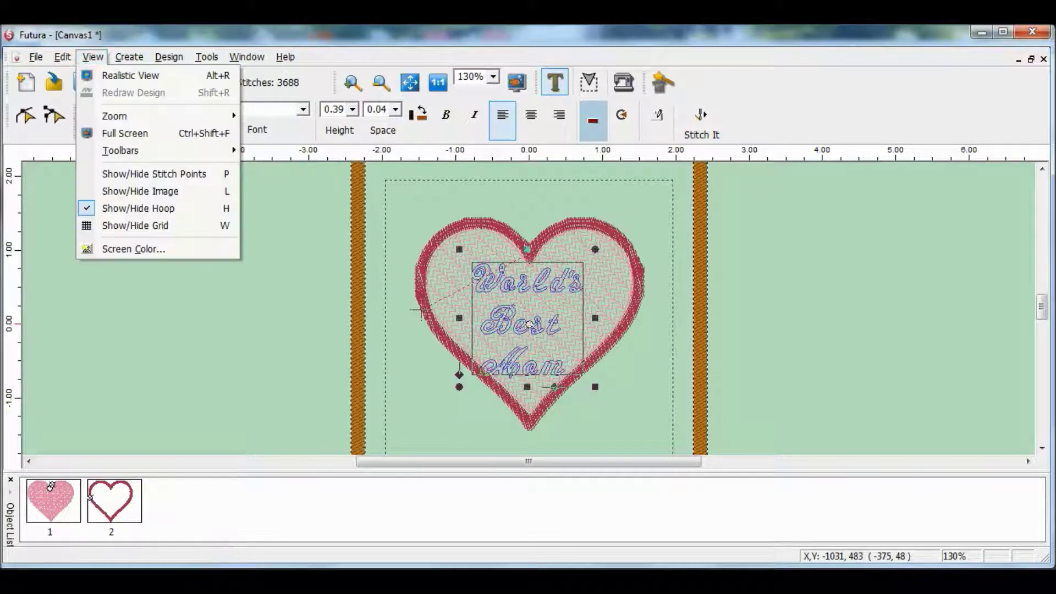
left_click(145, 224)
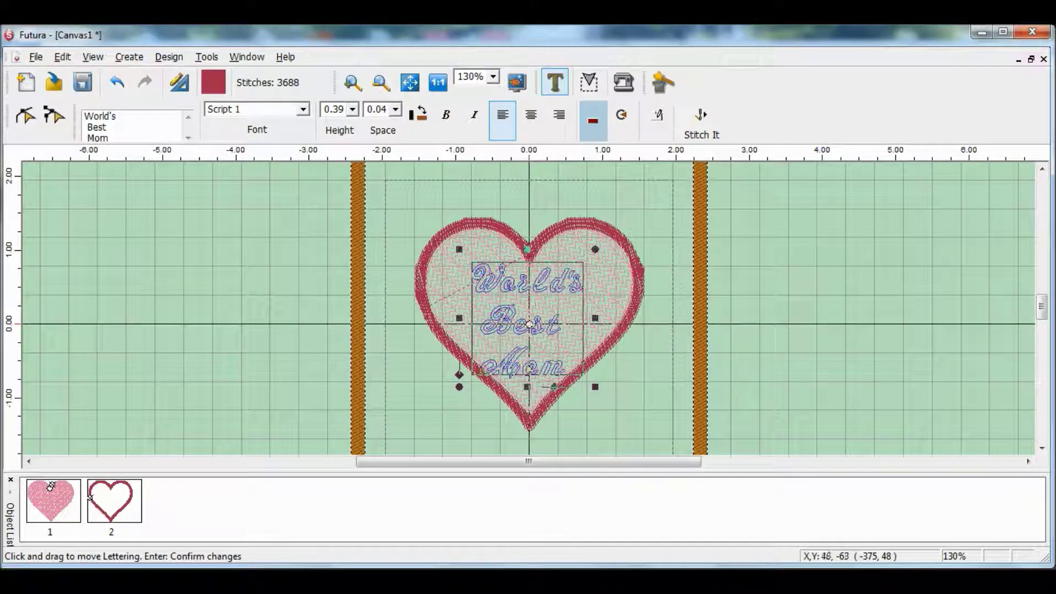
left_click_drag(540, 338, 542, 337)
key("Right")
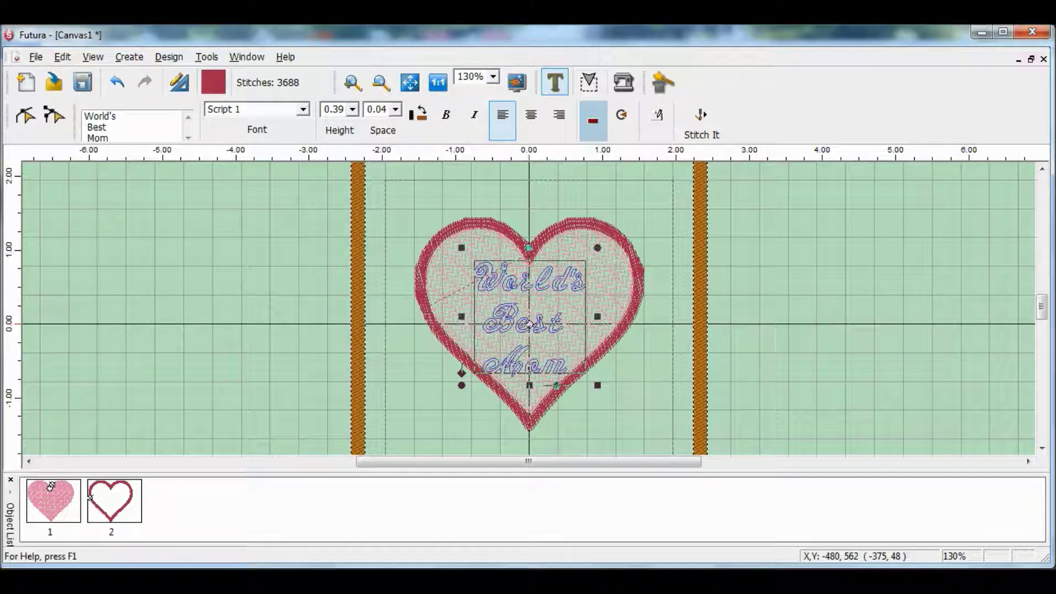
Reduce the lettering's letter spacing to 0.02 and recenter the text block inside the heart
left_click(395, 109)
left_click(374, 135)
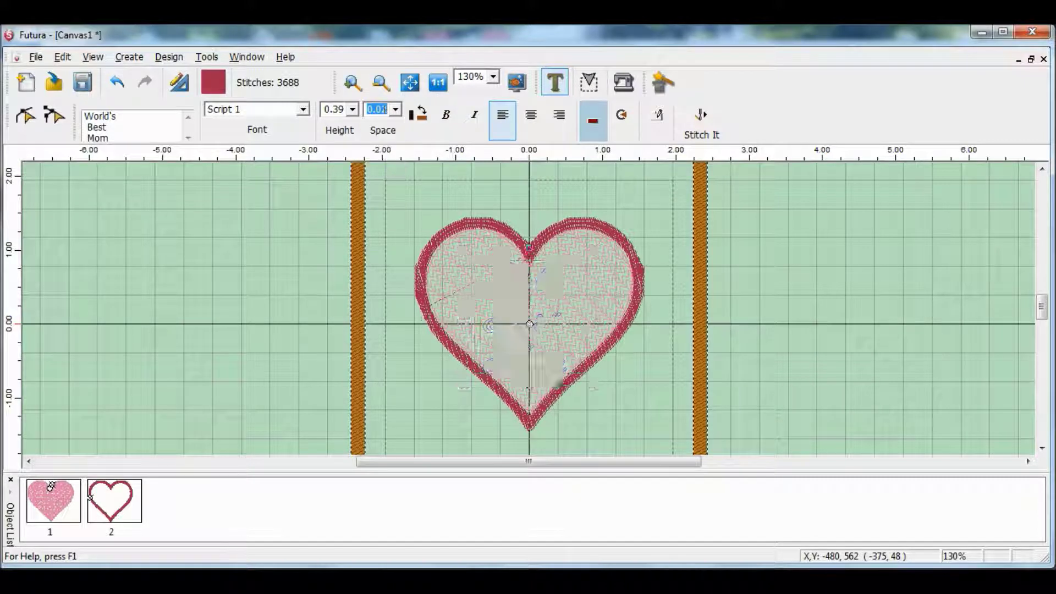
left_click(536, 350)
left_click_drag(536, 351, 536, 351)
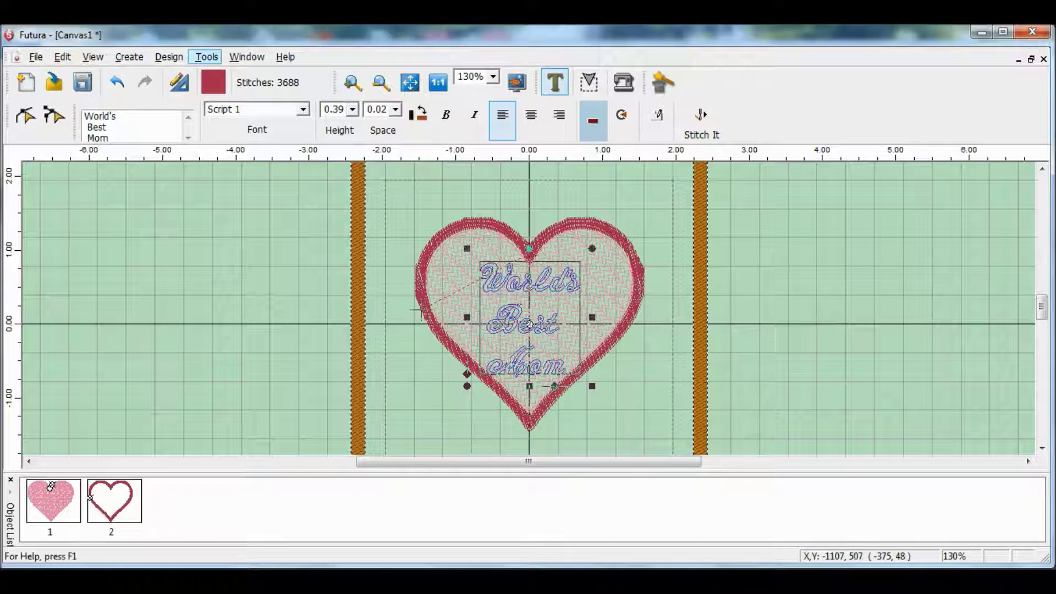
Set the lettering's thread color to blue 19/23/236 and confirm the lettering
left_click(213, 82)
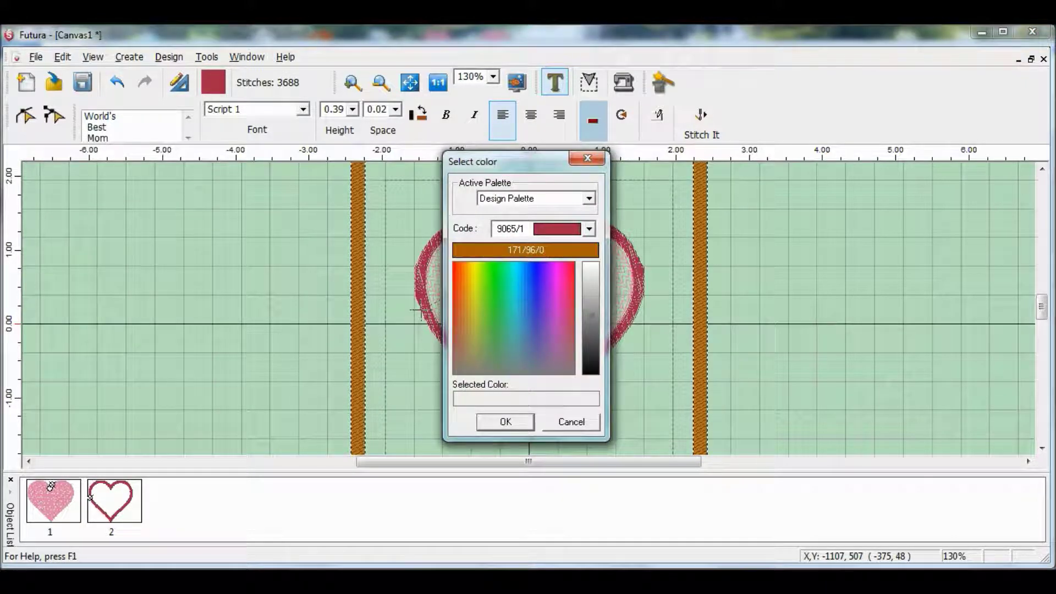
left_click(534, 279)
left_click(505, 421)
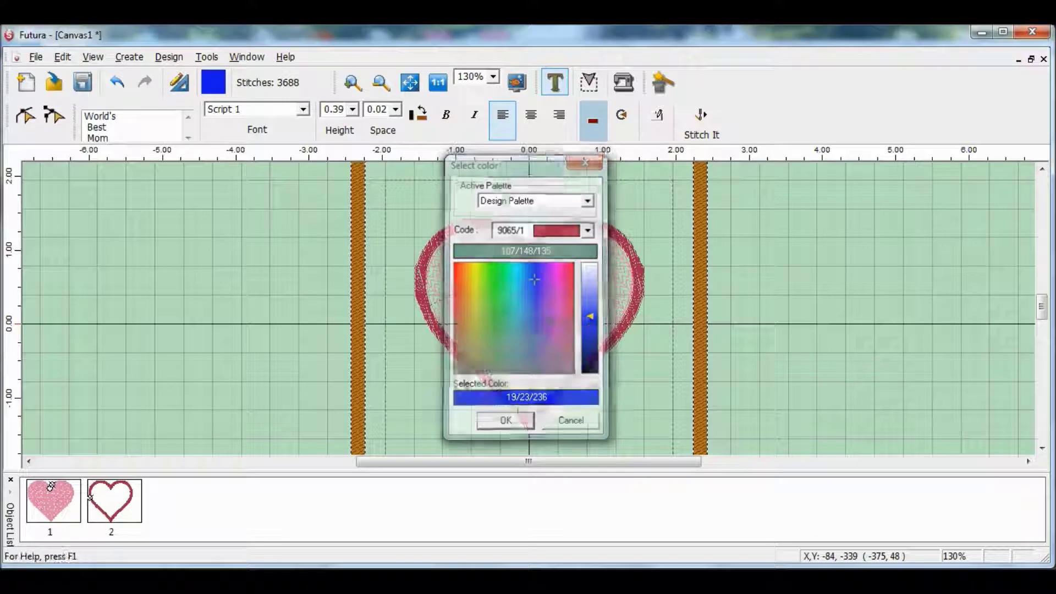
key("Return")
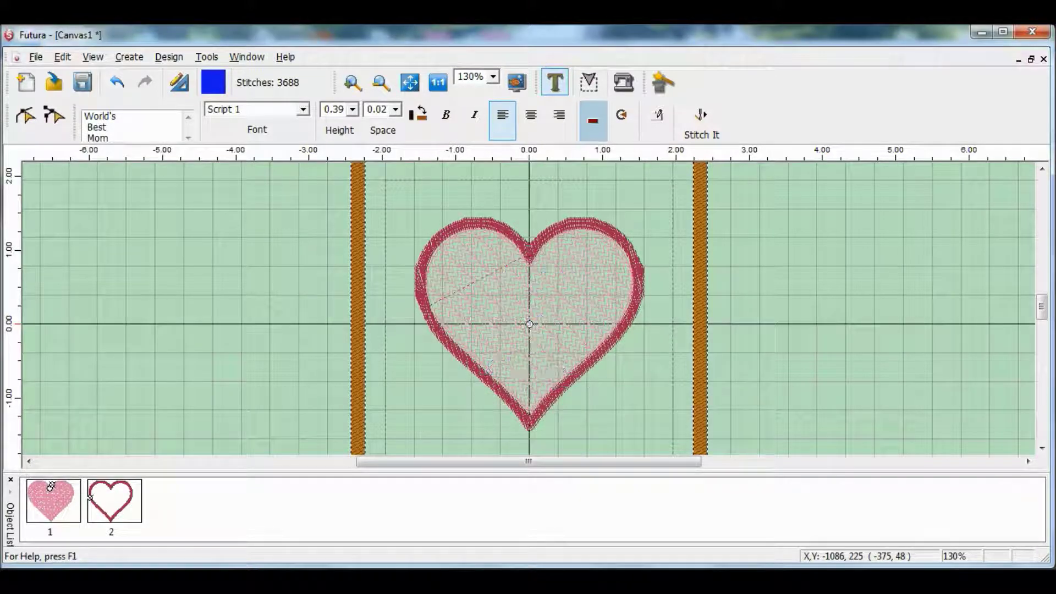